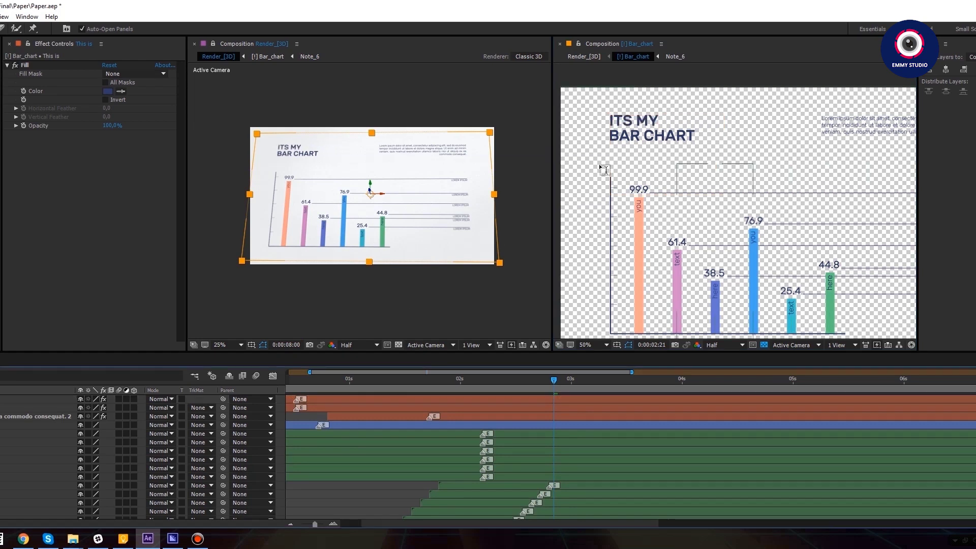
- Replace the title's second line "BAR CHART" in the Bar_chart composition with "INFOGRAPHIC"
left_click(692, 134)
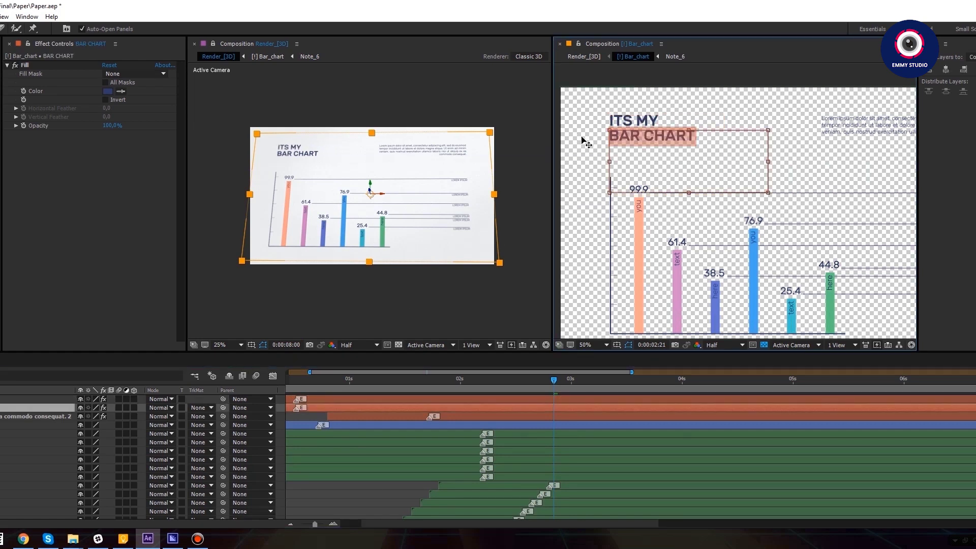
key("ctrl+a")
type("IN")
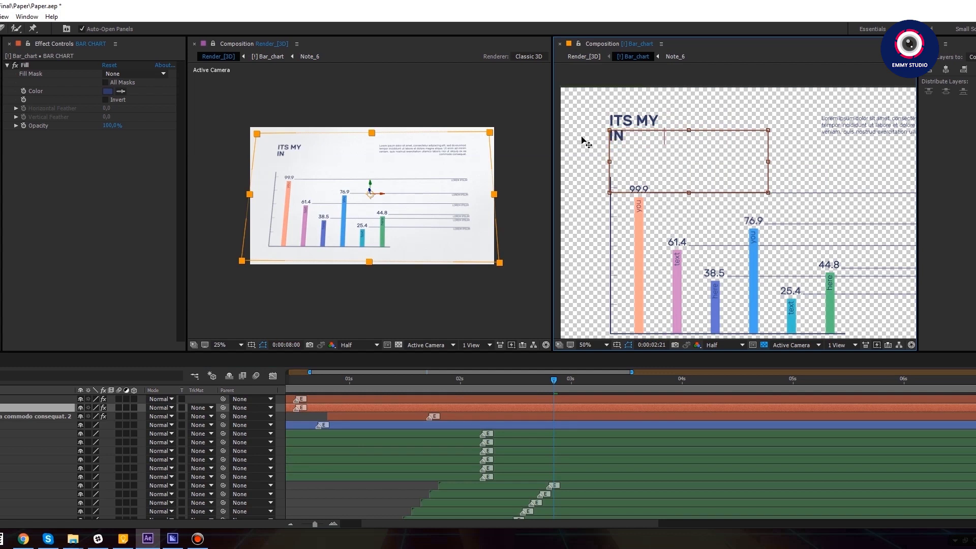
type(" FOGRAPHIC")
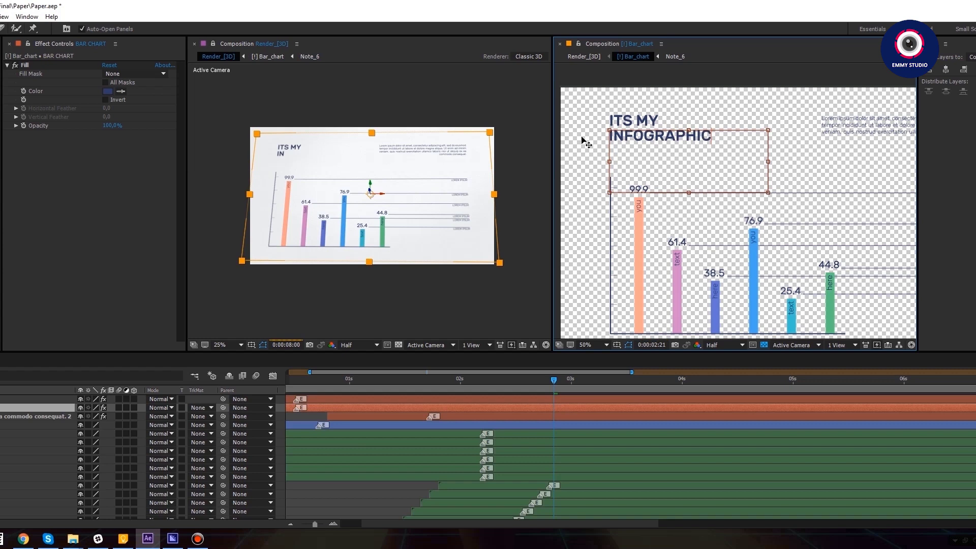
left_click(282, 428)
- Replace the description paragraph with "many many many words" and enlarge that line of text
left_click_drag(752, 137, 577, 158)
left_click(647, 140)
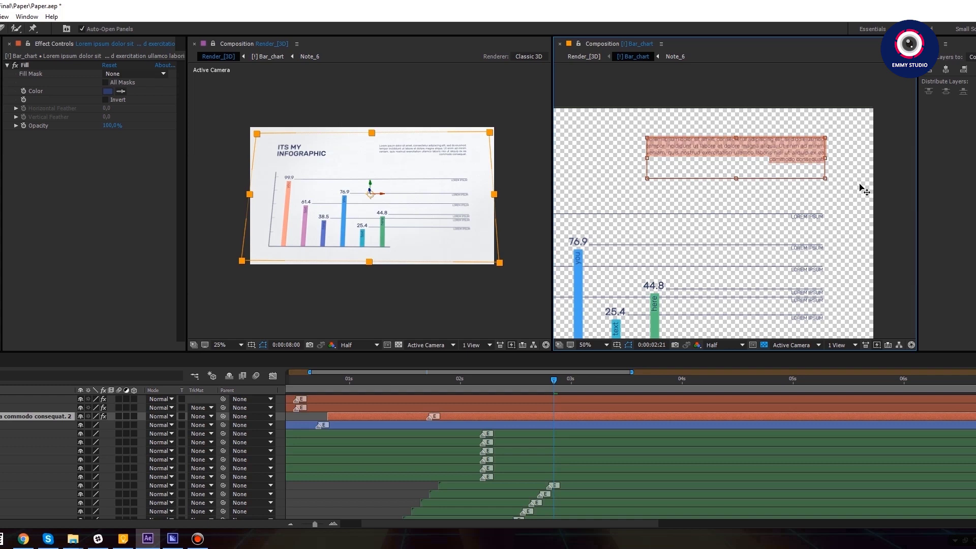
key("Escape")
key("Return")
type("many many many")
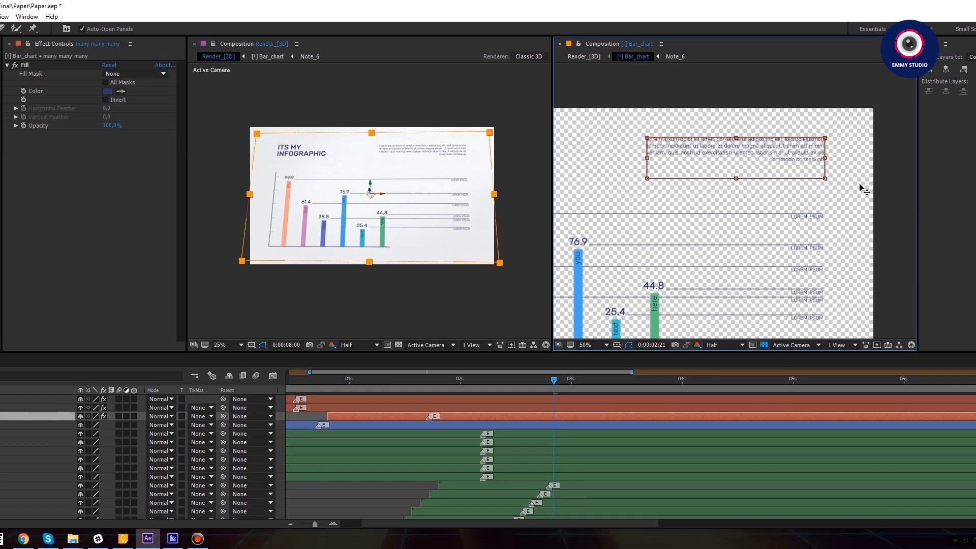
key("Return")
type("words")
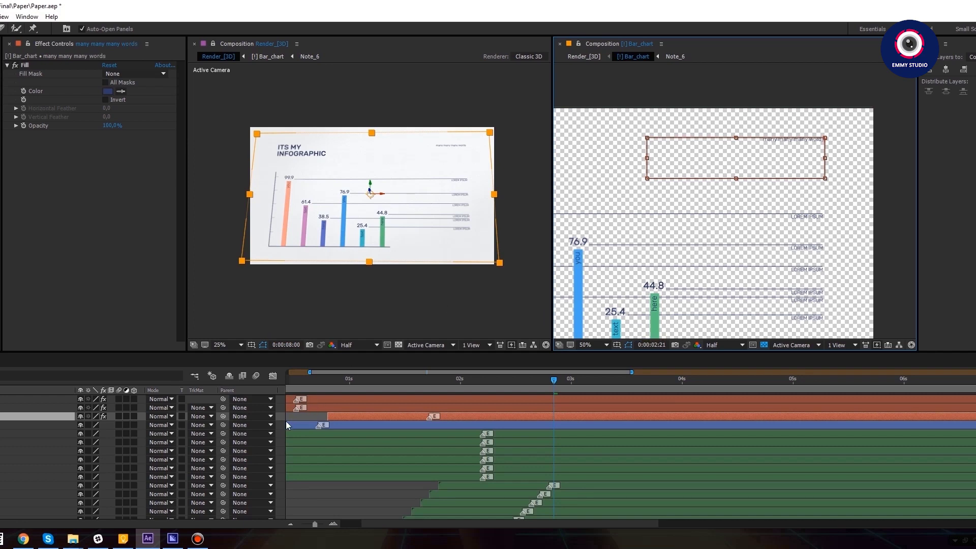
key("Return")
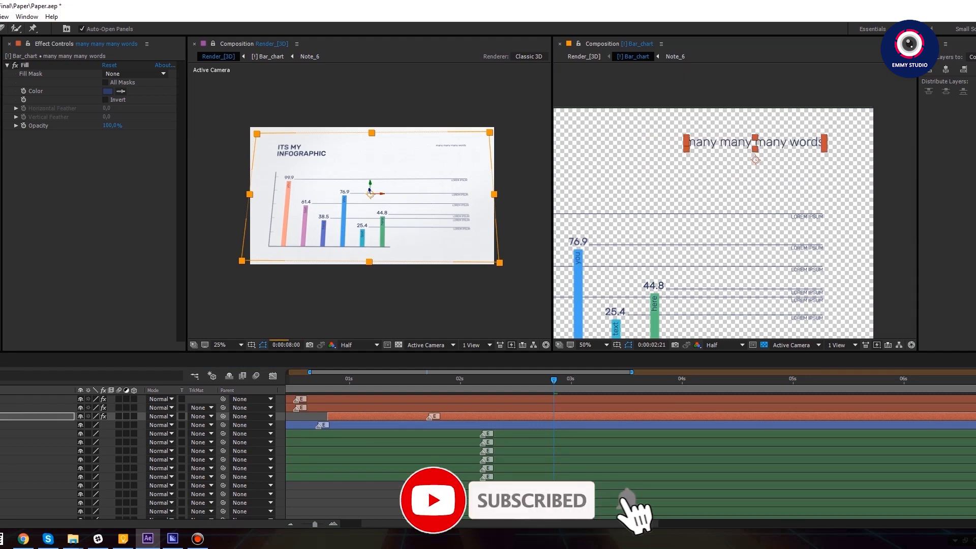
left_click(280, 430)
- Open the Bar_1 composition for editing
left_click_drag(736, 186, 772, 132)
scroll(726, 174, "down", 2)
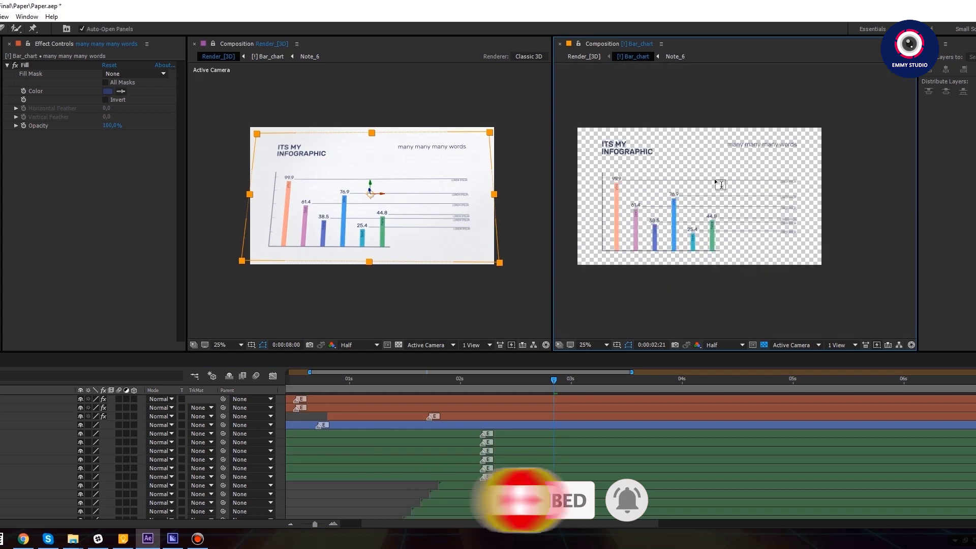
left_click_drag(708, 193, 693, 211)
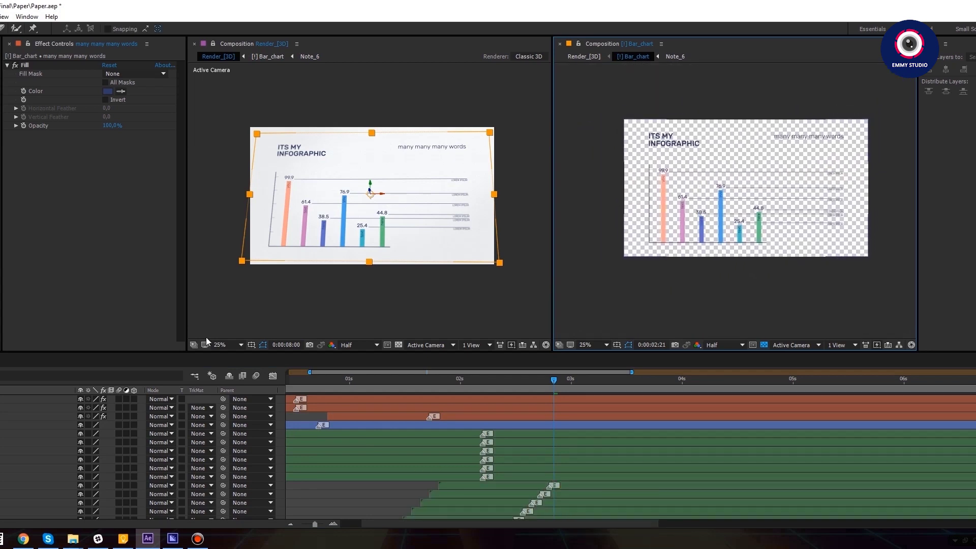
left_click(0, 193)
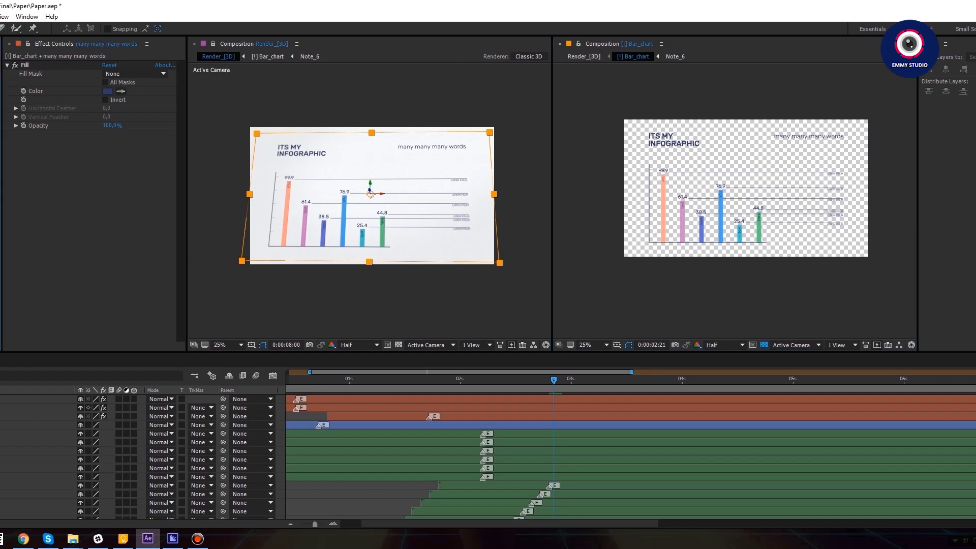
double_click(1, 193)
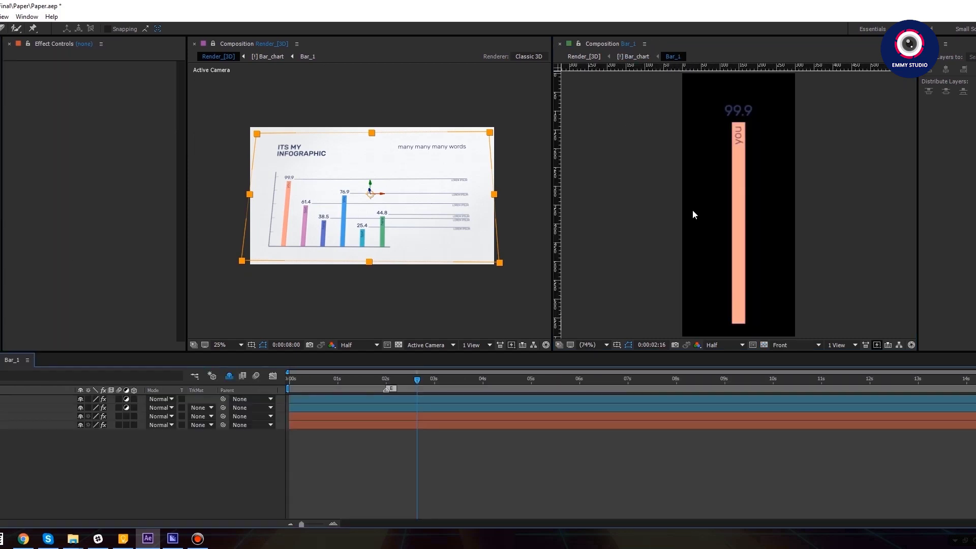
- Set the Value of the Control_bar layer in Bar_1 to 50 and move the current time to 0:00:02:01
mouse_move(731, 129)
left_mouse_down()
mouse_move(729, 145)
mouse_move(728, 124)
left_mouse_up()
left_click(5, 407)
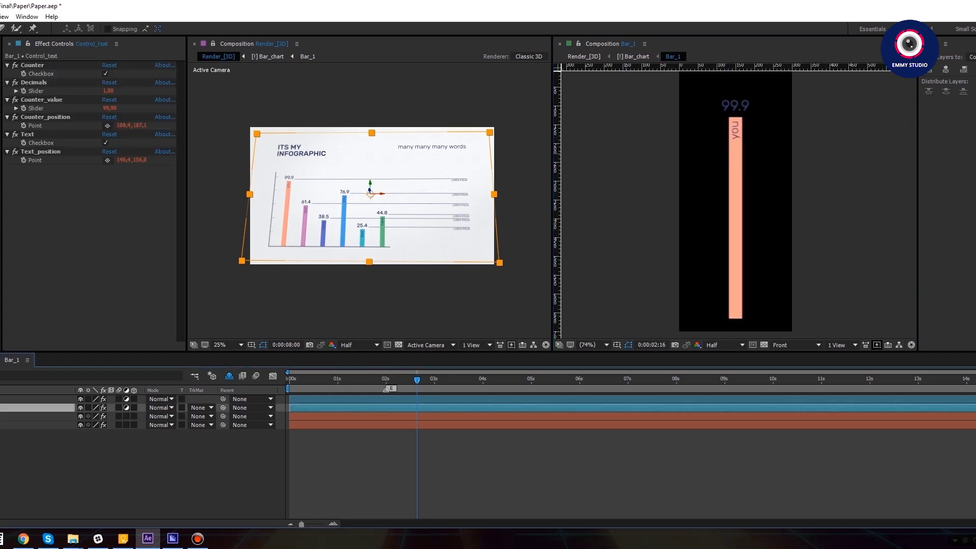
left_click(5, 399)
left_click(107, 74)
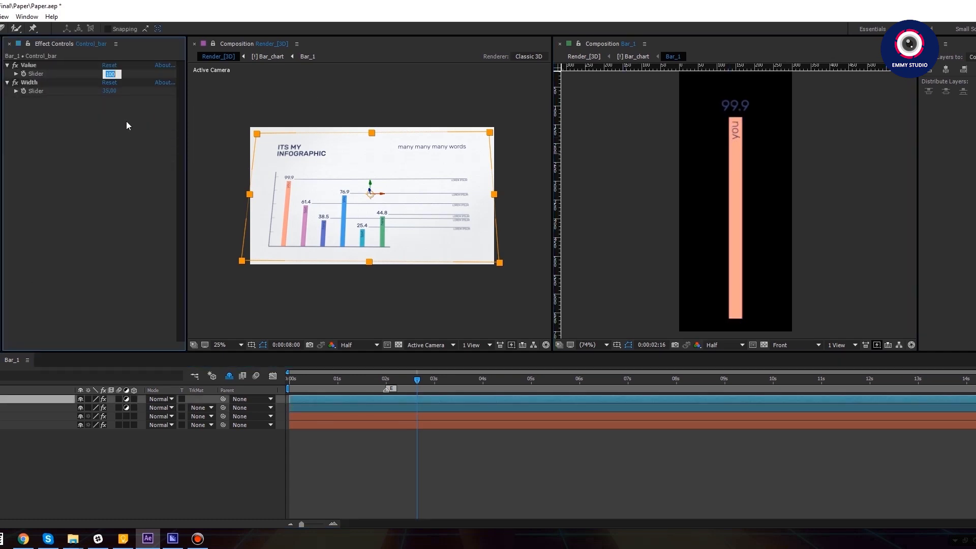
type("50")
key("Return")
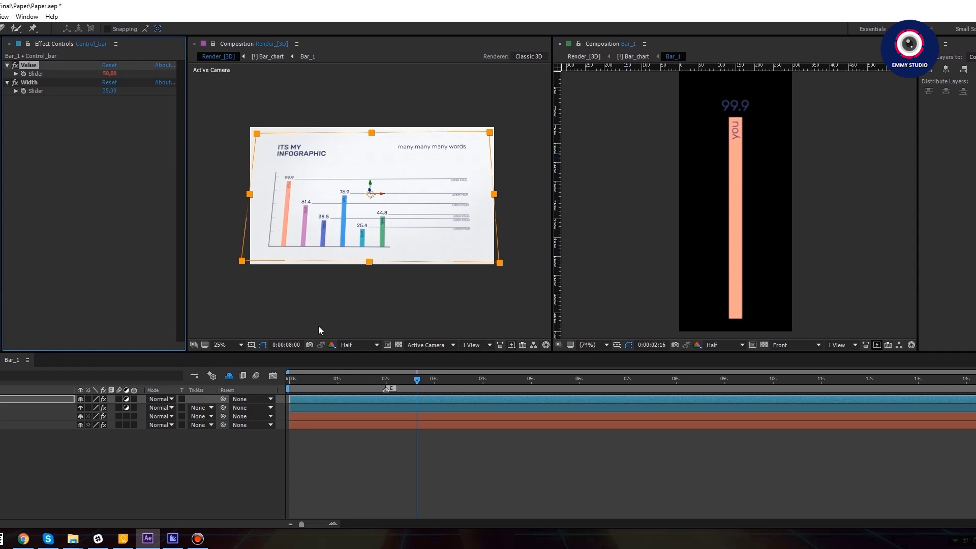
left_click(387, 382)
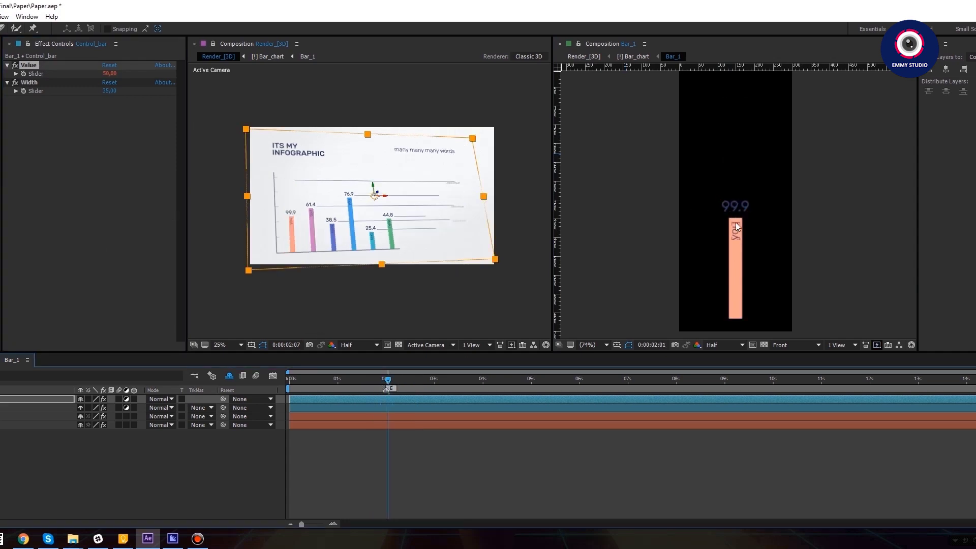
- Set the Counter_value of the Control_text layer to 50, and refine it to 50.18
left_click(15, 408)
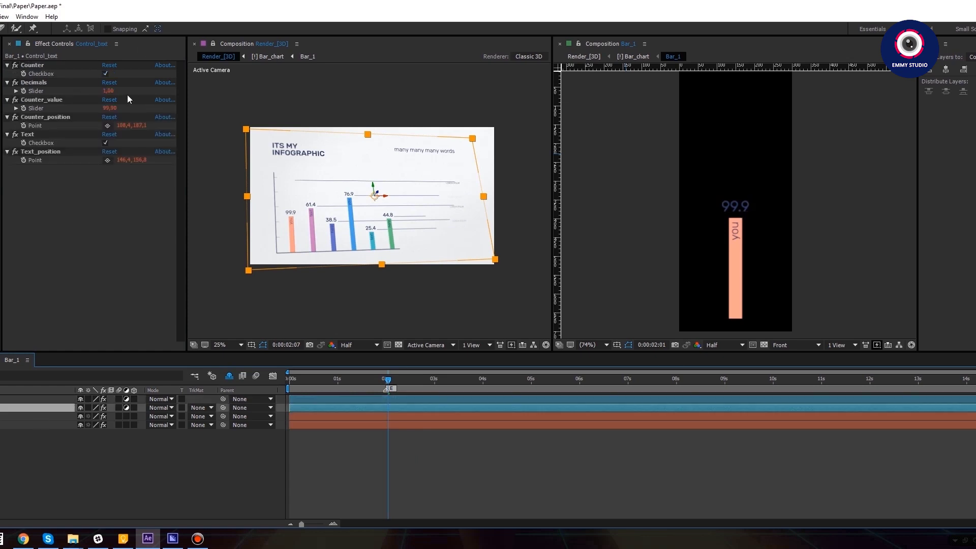
left_click(109, 108)
type("5")
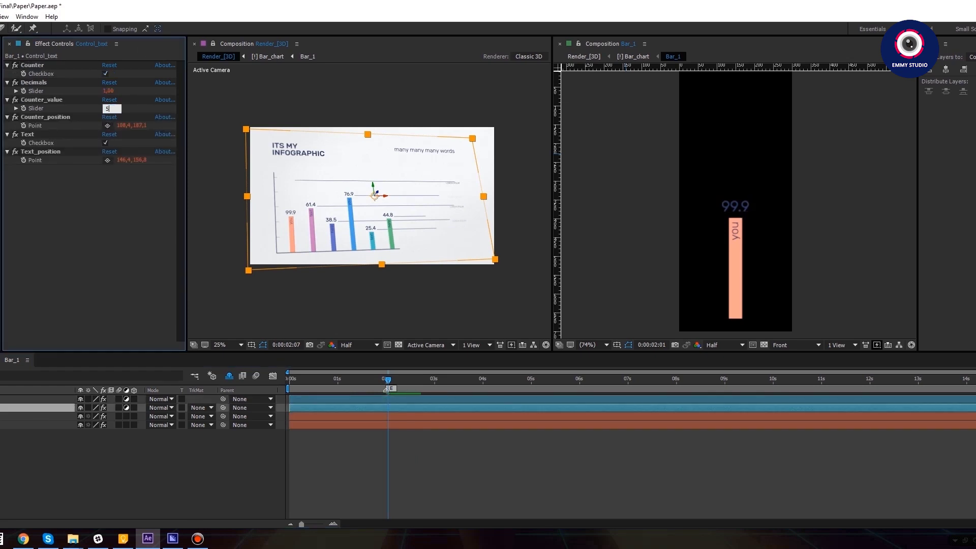
type("0")
key("Return")
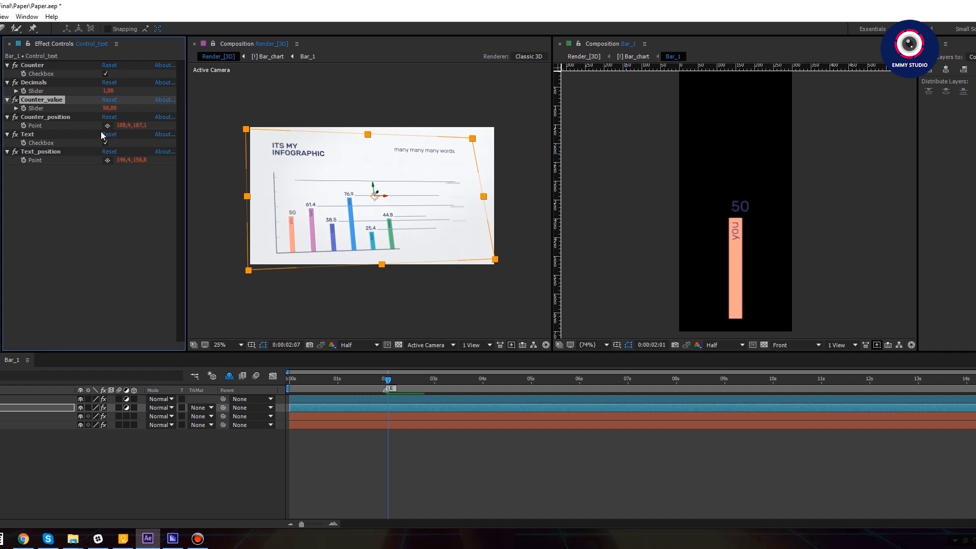
left_click(111, 109)
type("50.18")
key("Return")
- Move the current time to 0:00:02:11 and disable the Text option of Control_text to hide the label inside the bar
left_click_drag(371, 381, 408, 381)
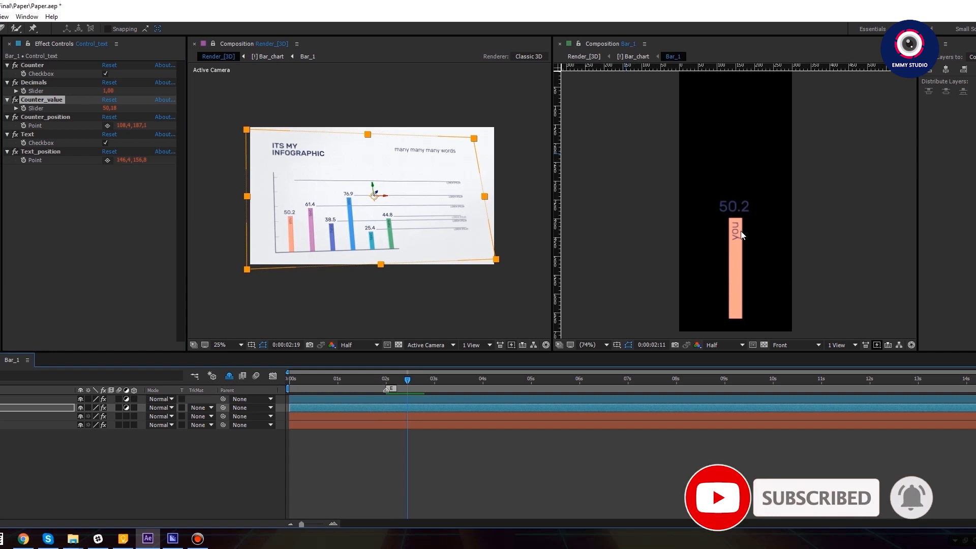
left_click(15, 399)
left_click(16, 408)
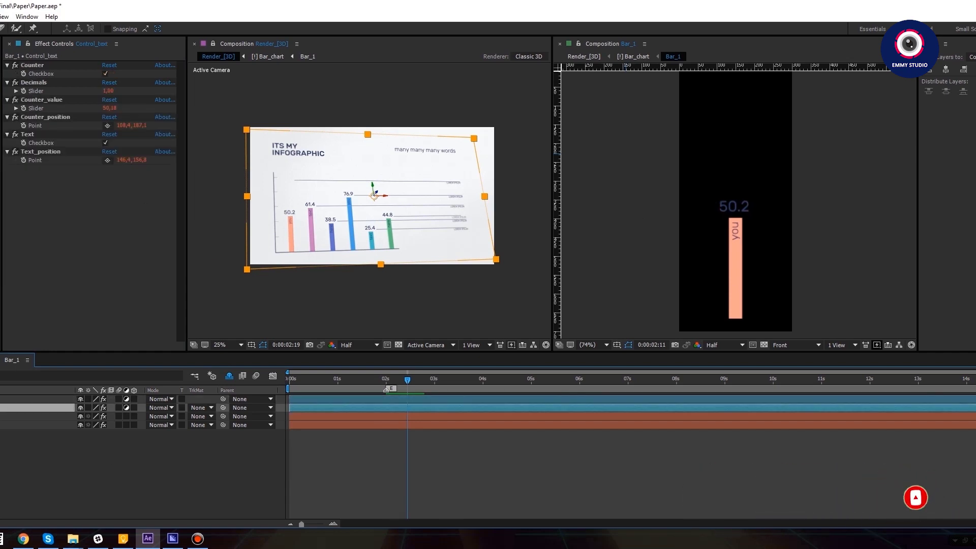
left_click(105, 143)
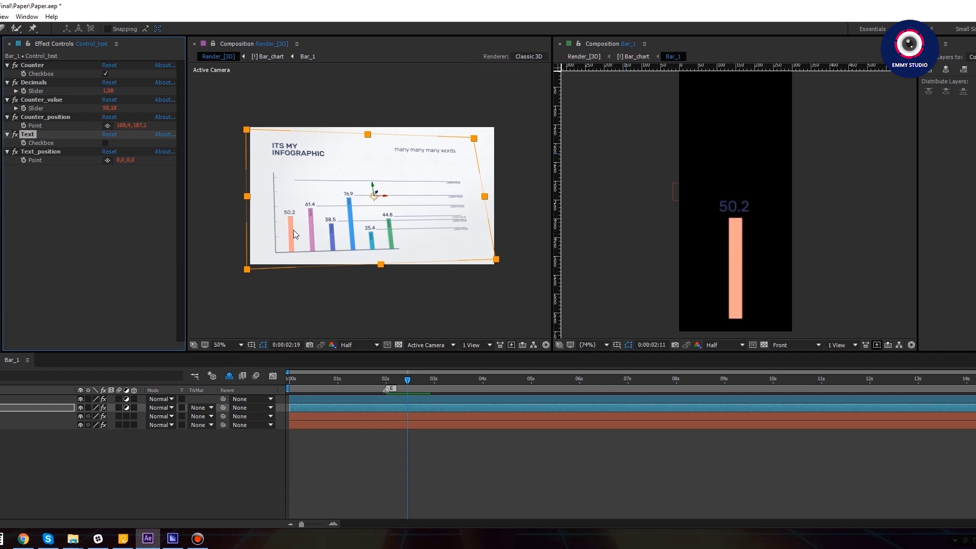
scroll(295, 230, "up", 2)
left_click_drag(354, 221, 357, 220)
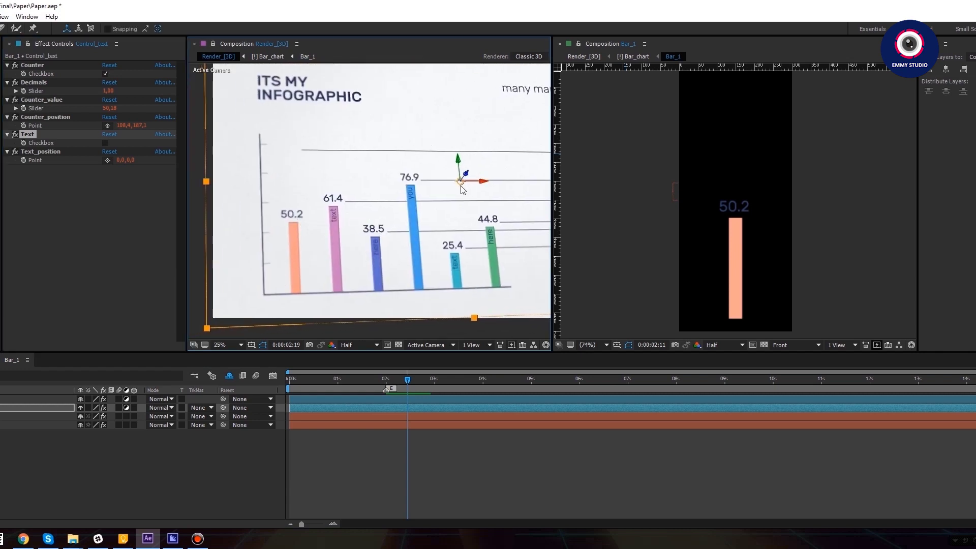
scroll(462, 176, "down", 2)
- In Bar_chart, duplicate the Bar_6 layer, replace the copy's source with Bar_7, and place it to the right of the green bar
left_click(635, 57)
left_click_drag(766, 234, 687, 233)
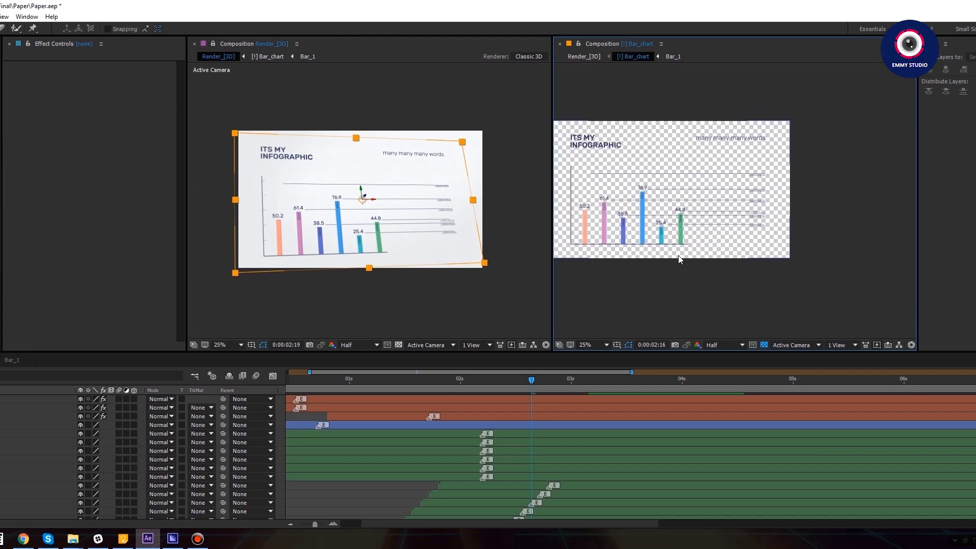
scroll(675, 257, "up", 3)
scroll(666, 252, "down", 3)
left_click_drag(652, 240, 657, 238)
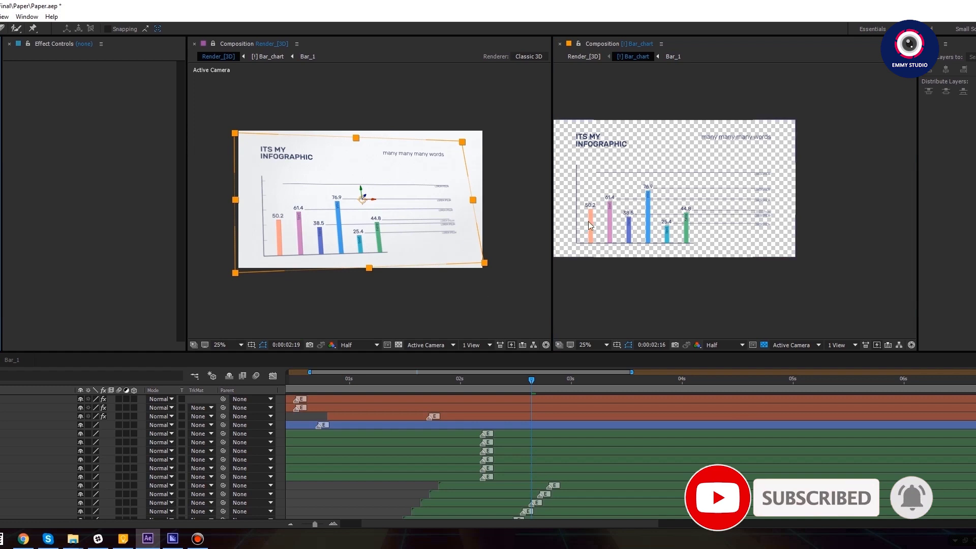
left_click(686, 204)
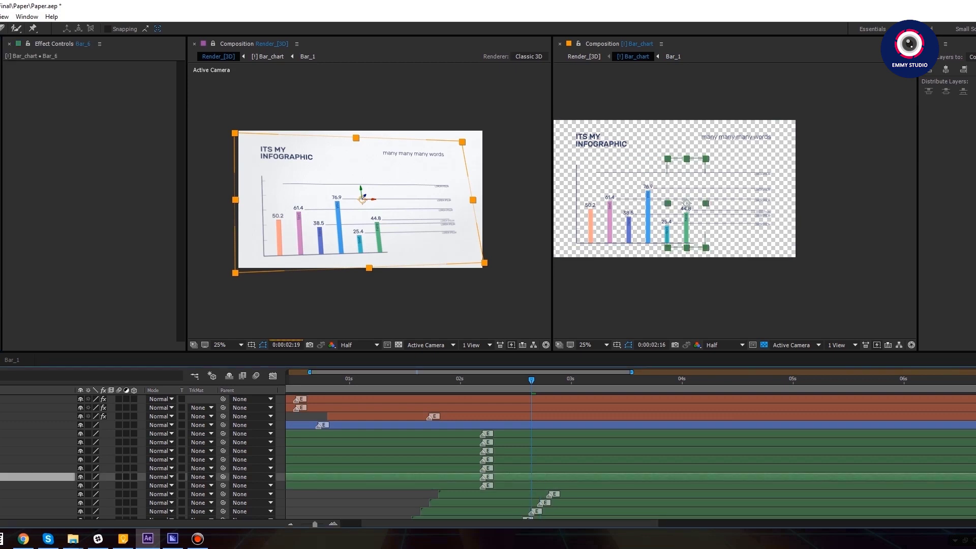
key("ctrl+d")
left_click_drag(1, 228, 30, 487)
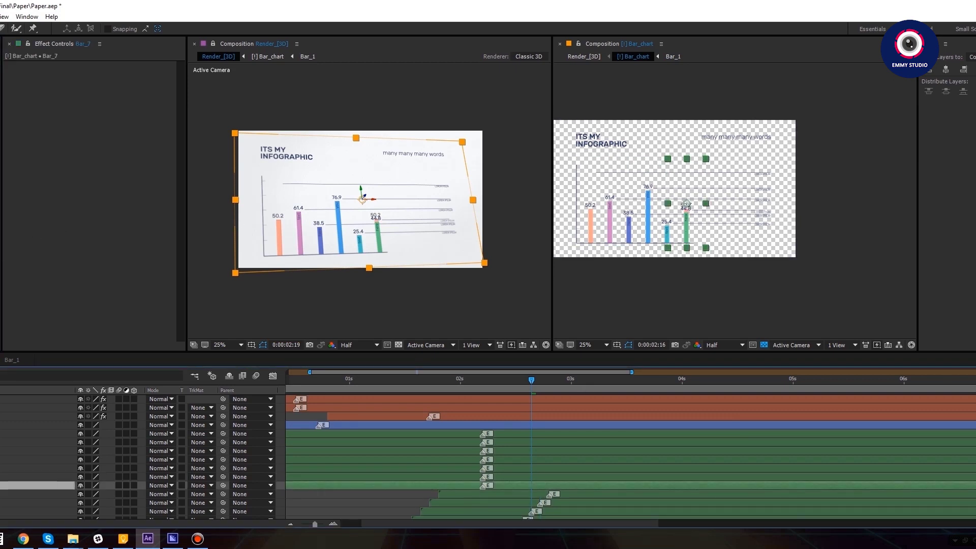
left_click_drag(686, 232, 705, 232)
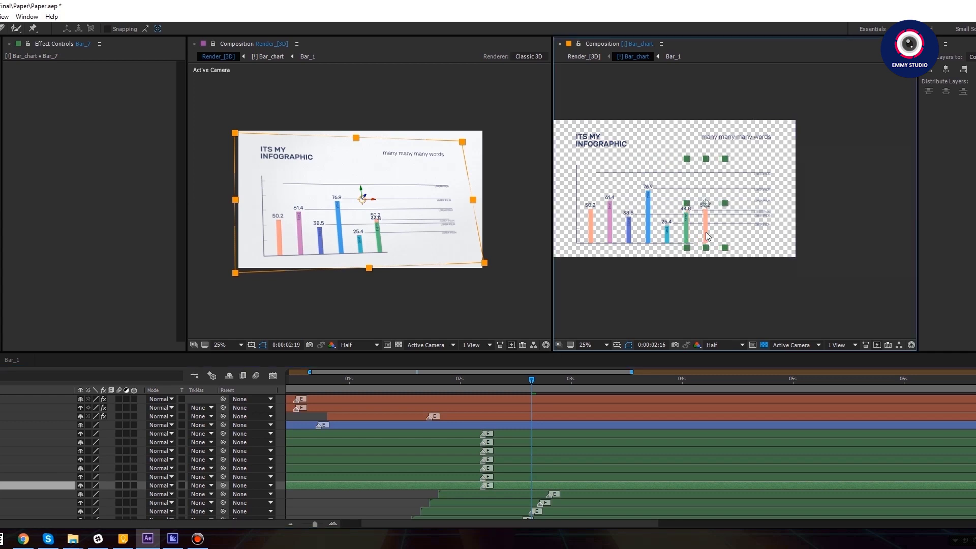
- Open the Bar_7 composition and set the Value of its Control_bar layer to 92
double_click(709, 215)
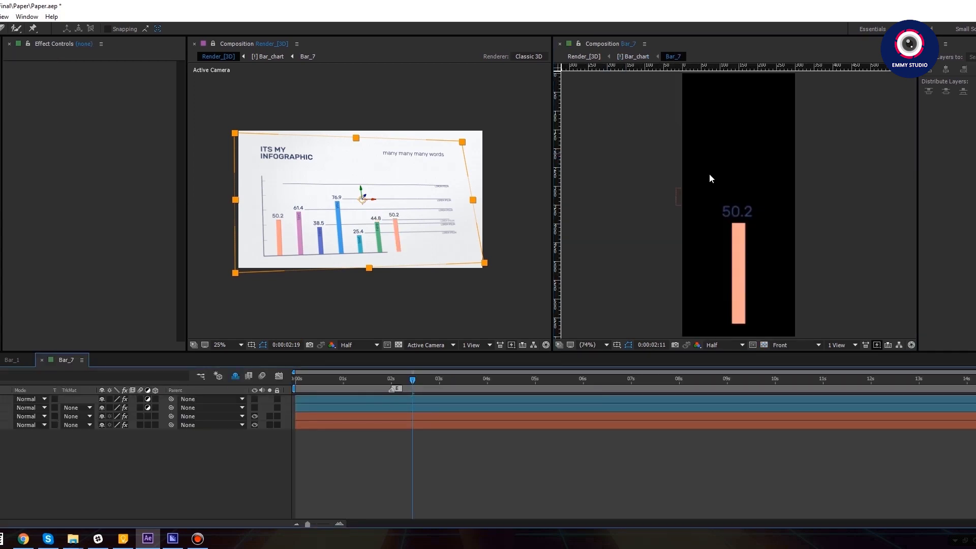
left_click(2, 399)
left_click_drag(109, 74, 130, 73)
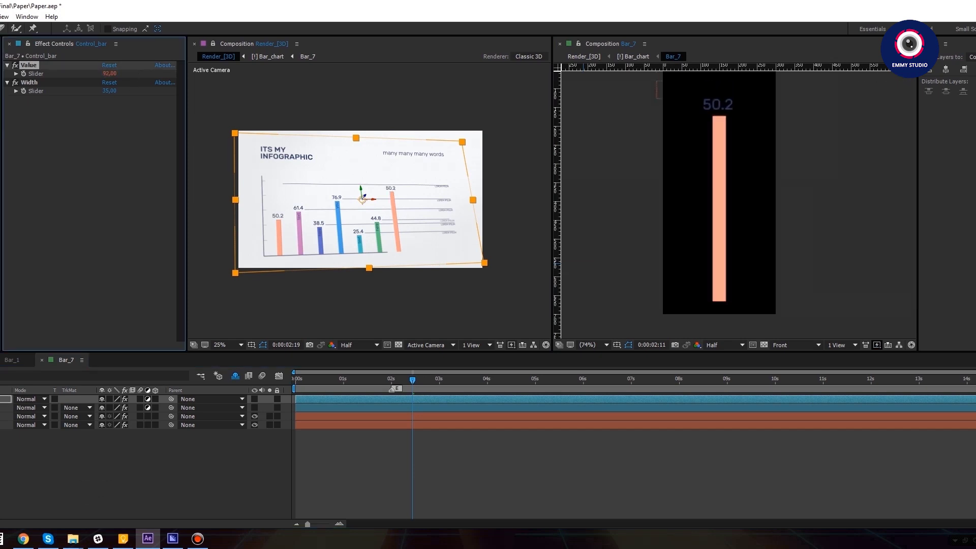
- Move the Bar_7 counter to the right of the bar, below its top edge, and enable the Text label
key("ctrl+Down")
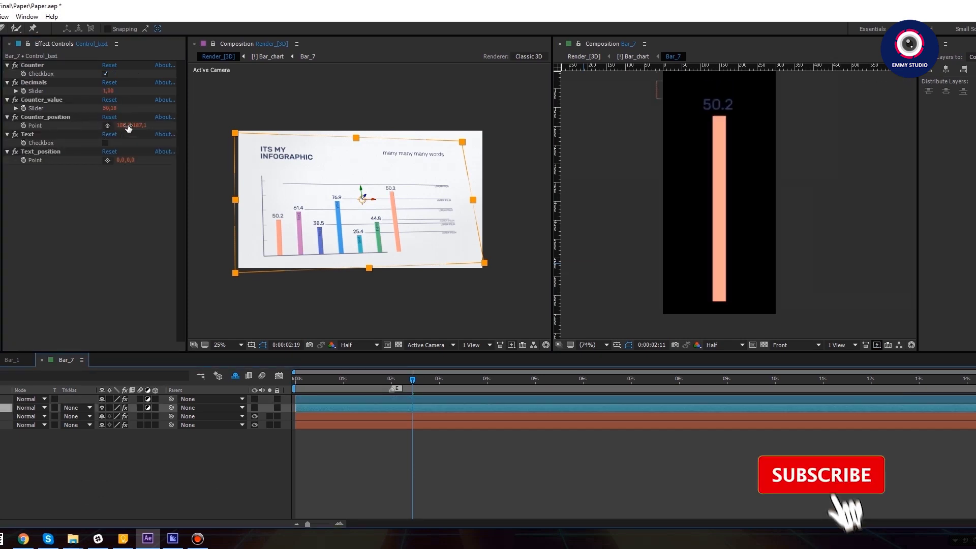
mouse_move(123, 126)
left_mouse_down()
mouse_move(226, 126)
mouse_move(139, 125)
mouse_move(175, 126)
left_mouse_up()
left_click(105, 143)
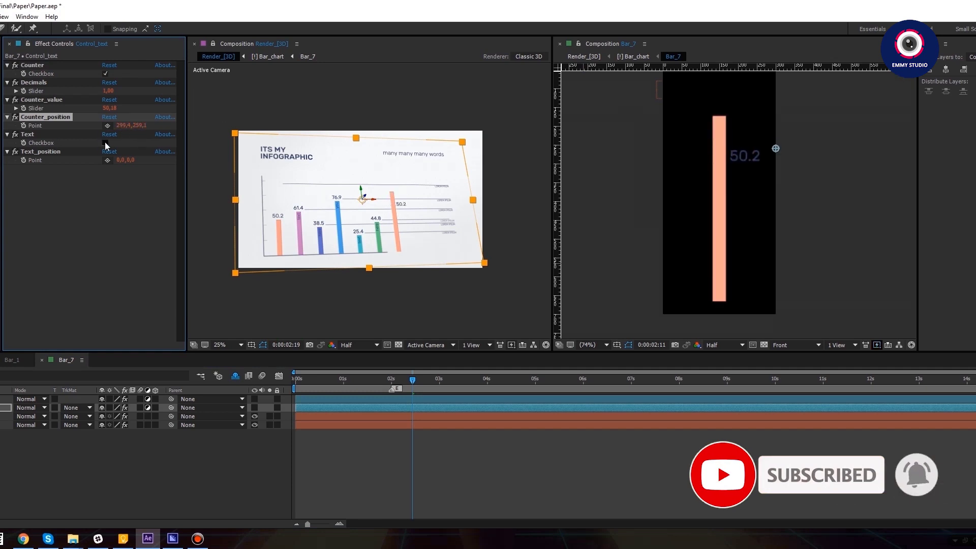
- Replace the label text inside the Bar_7 bar with "my bar" and return to the Bar_chart composition
left_click(0, 29)
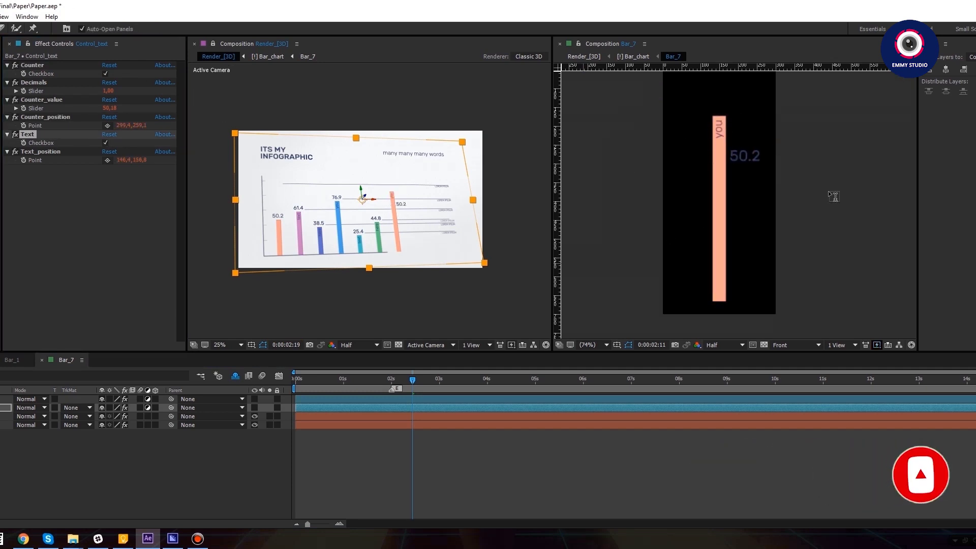
left_click_drag(720, 138, 723, 122)
key("Right")
type("my bar")
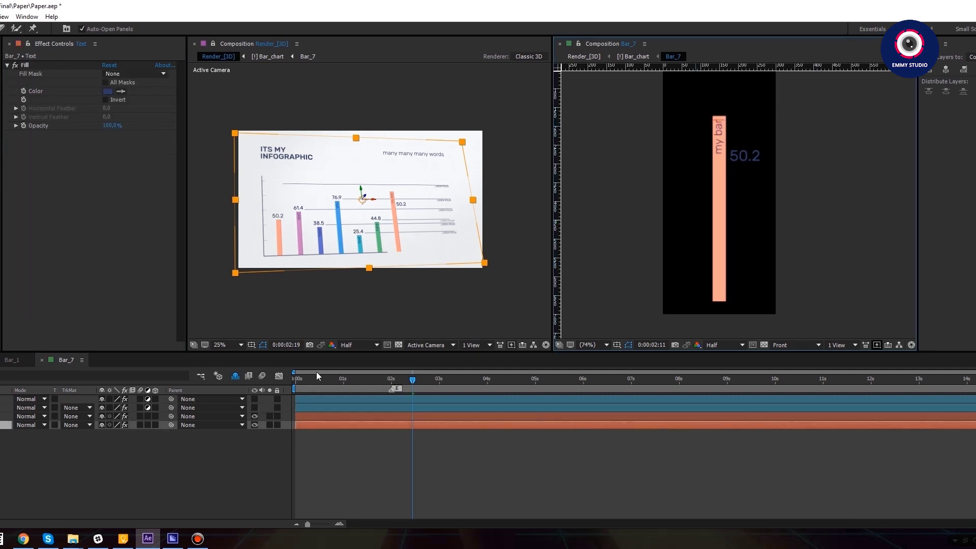
left_click(261, 474)
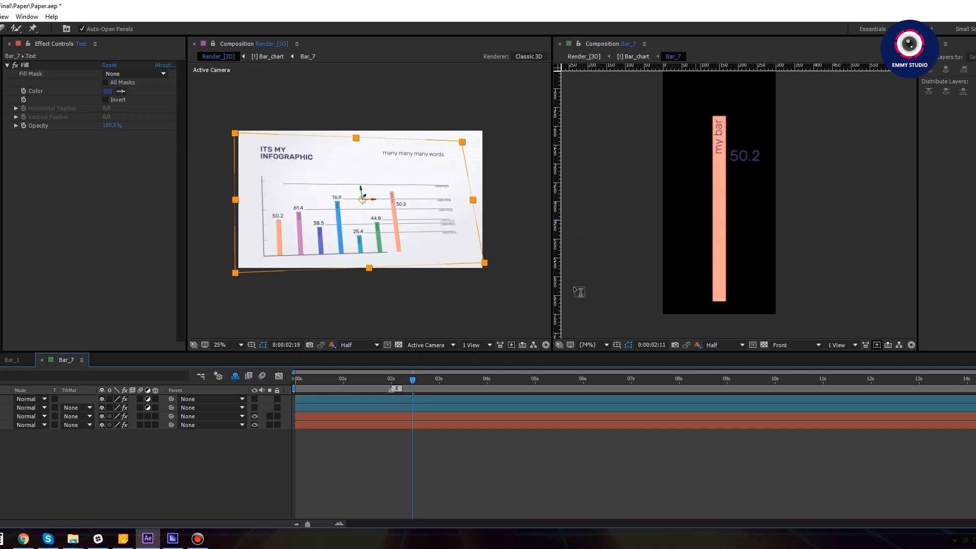
left_click(630, 57)
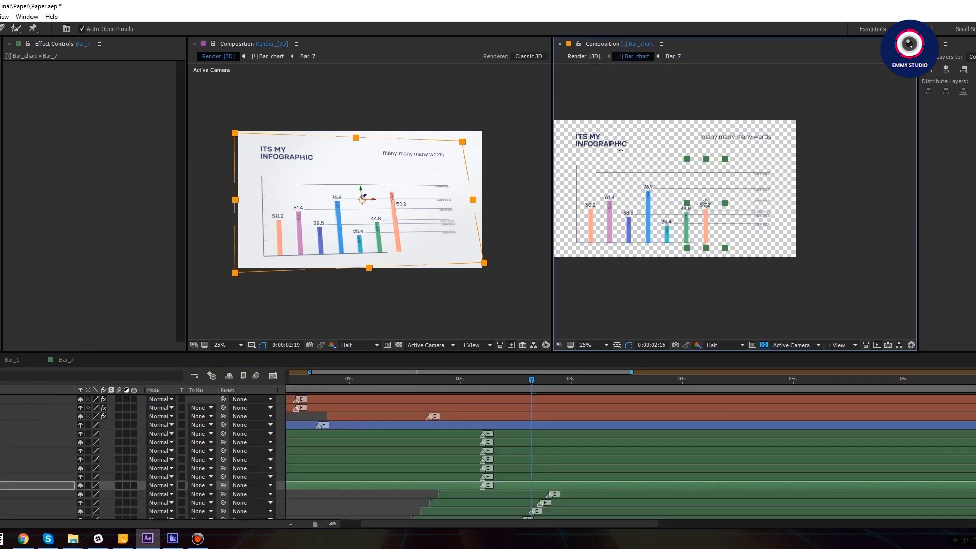
- Finish text editing in Bar_chart and open its Grid_bc composition
key("v")
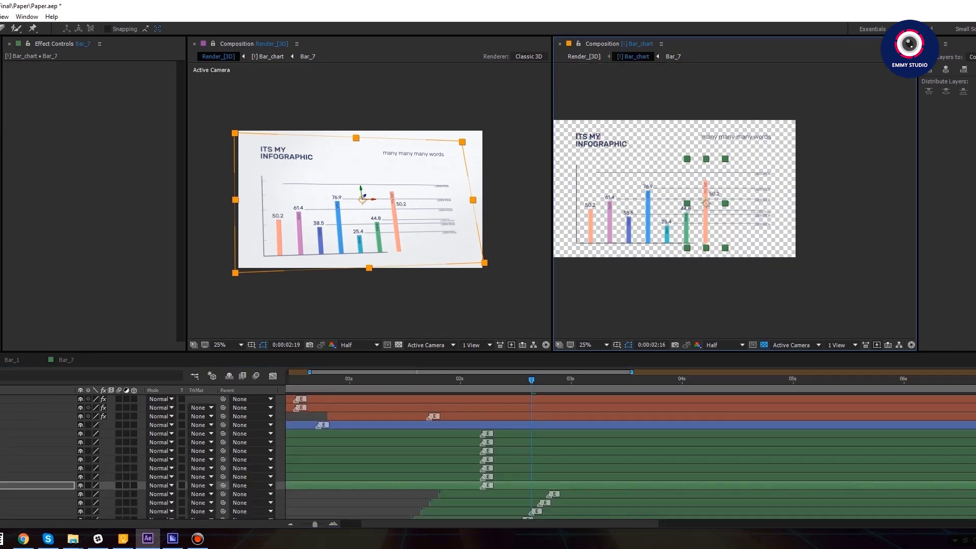
left_click_drag(754, 183, 757, 162)
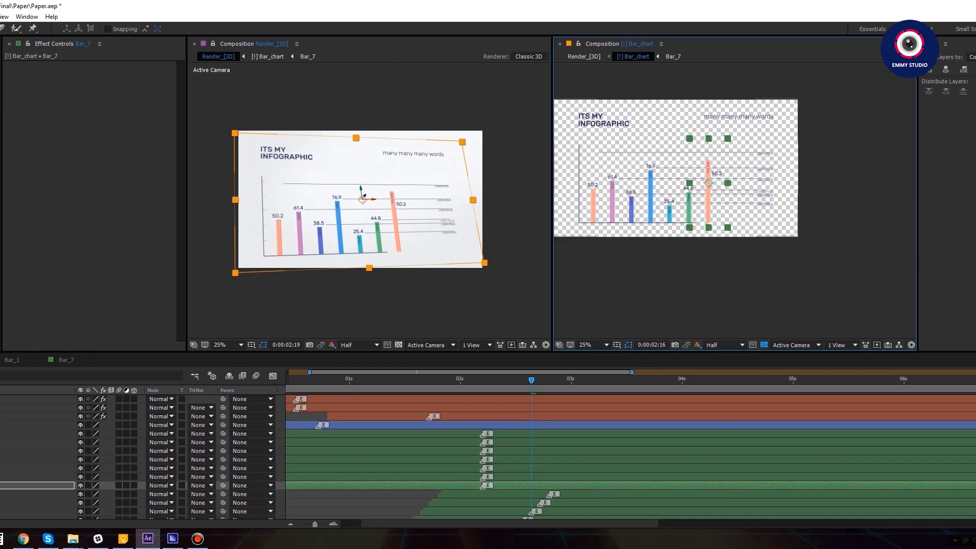
scroll(630, 458, "down", 2)
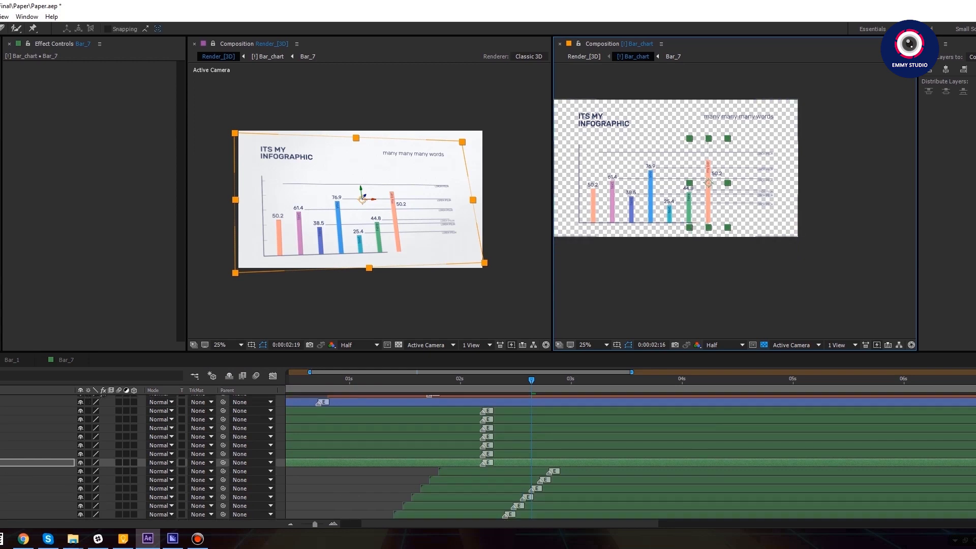
scroll(30, 458, "up", 2)
double_click(10, 425)
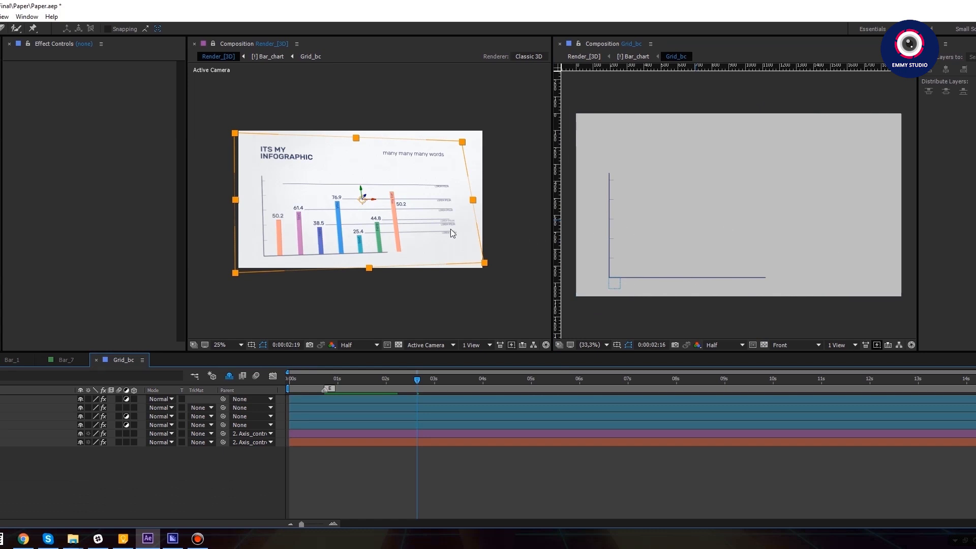
- Lengthen the chart's horizontal axis by setting the X value of Axis_scale on the Axis_control layer to 85
scroll(450, 233, "up", 3)
left_click_drag(487, 315, 410, 182)
scroll(404, 188, "down", 1)
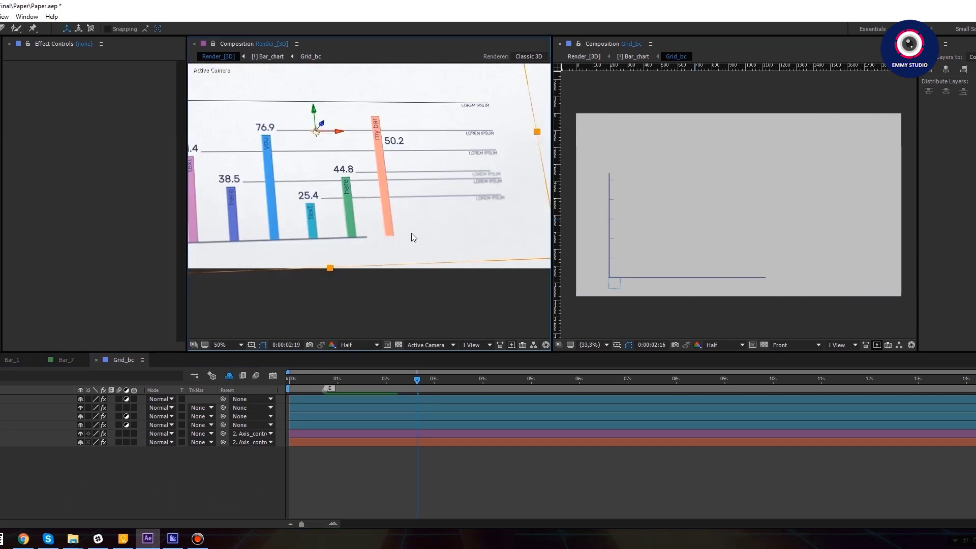
left_click_drag(708, 266, 703, 252)
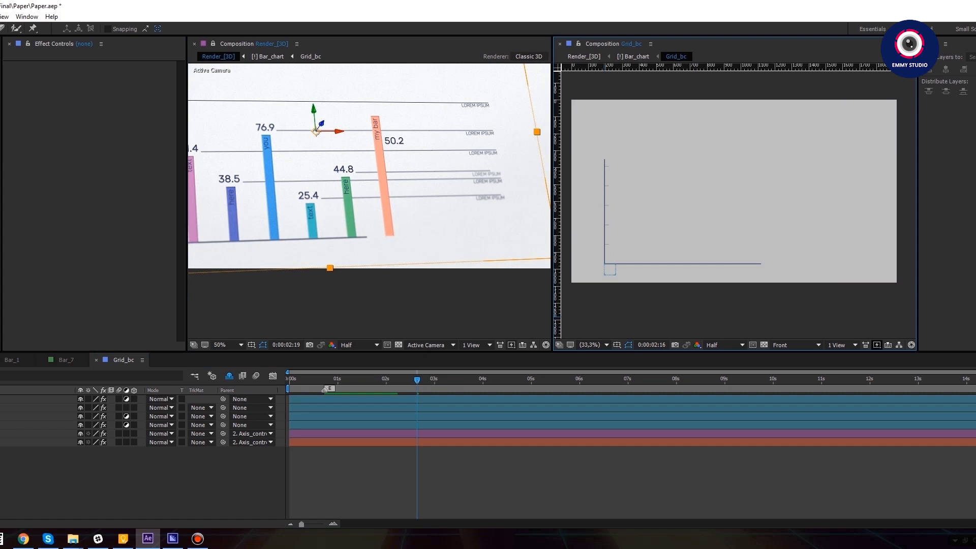
left_click(610, 269)
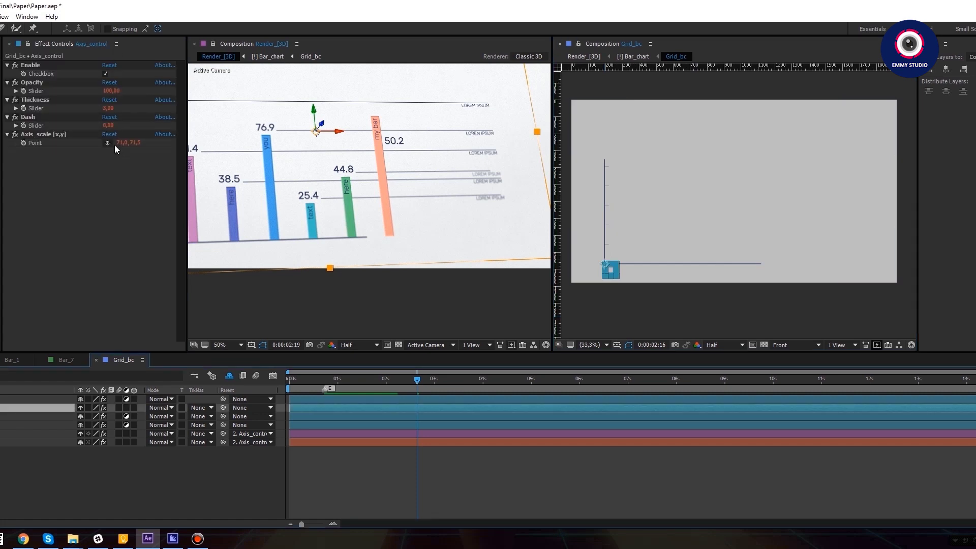
left_click_drag(123, 144, 124, 144)
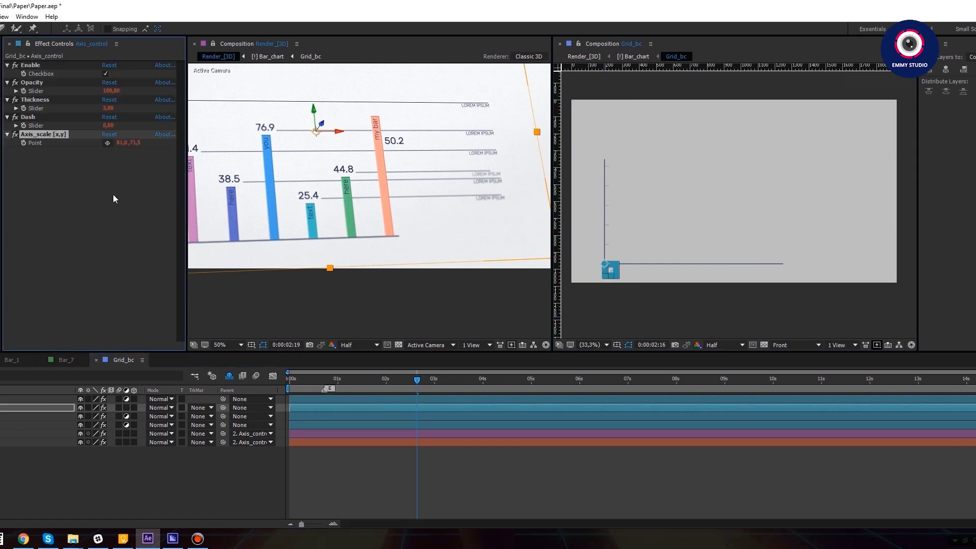
left_click(122, 142)
type("85")
key("Return")
scroll(418, 213, "down", 2)
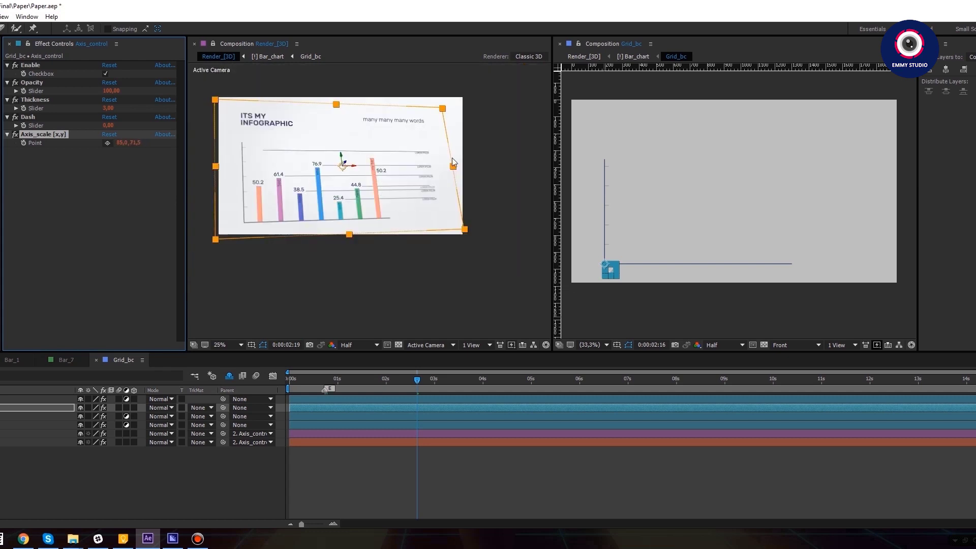
mouse_move(410, 171)
left_mouse_down()
mouse_move(418, 181)
mouse_move(405, 181)
left_mouse_up()
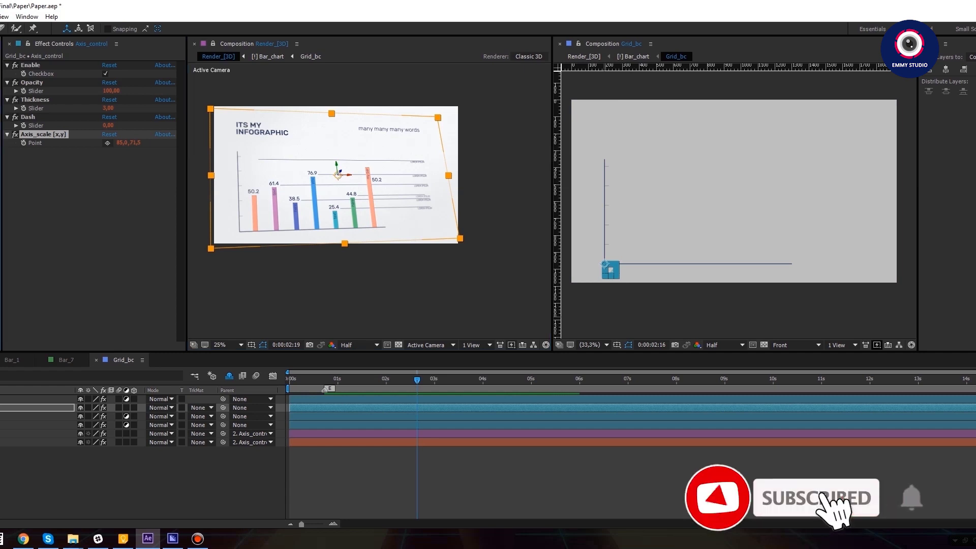
- In Bar_chart, replace the Bar_7 layer's source with Bar_up and open the Bar_up composition
left_click(65, 360)
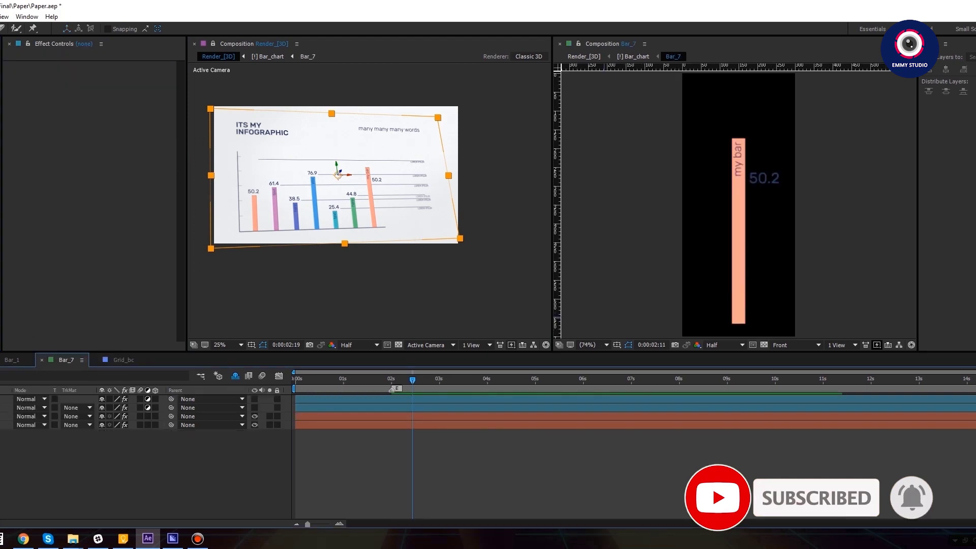
double_click(339, 172)
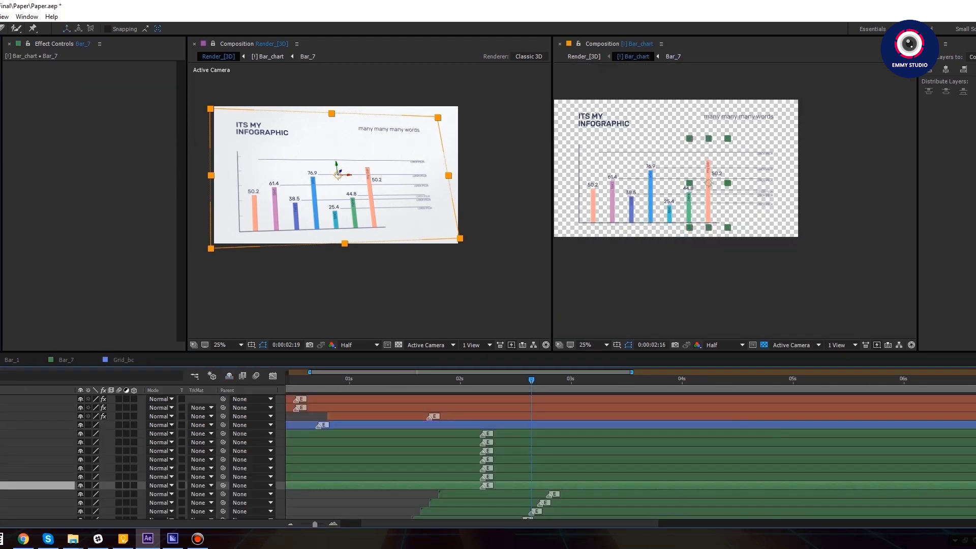
left_click_drag(1, 480, 0, 486)
double_click(1, 486)
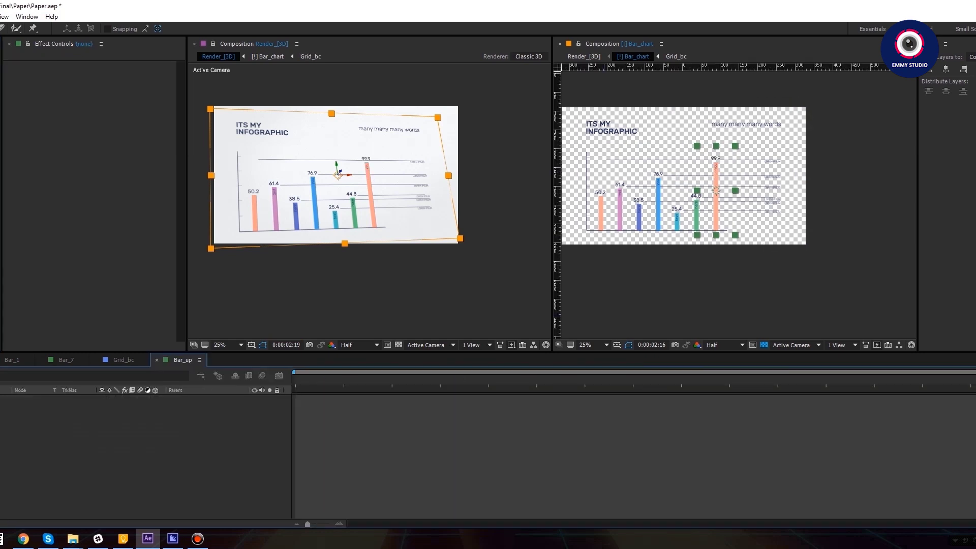
left_click(705, 215)
key("shift+slash")
left_click_drag(709, 144, 705, 169)
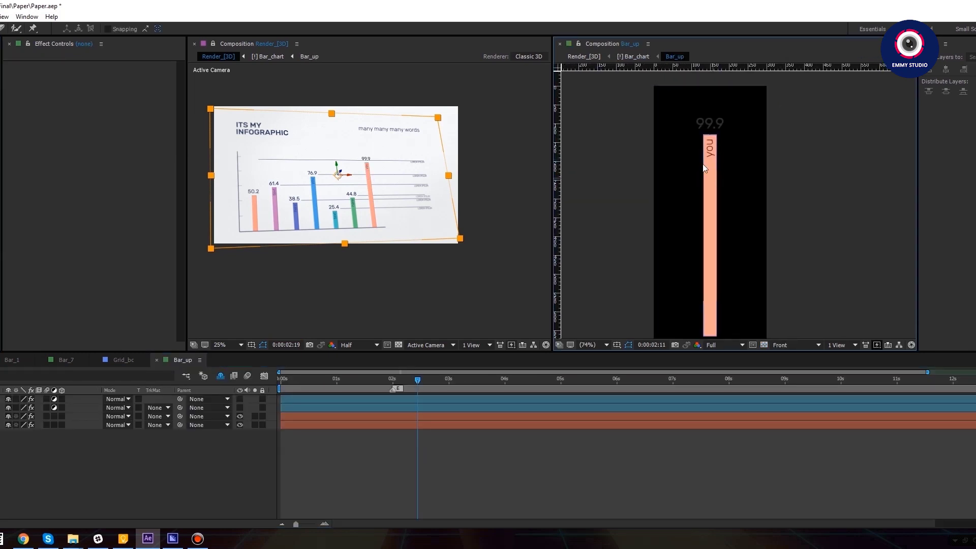
- Set the Color of Bar_up's Control_bar layer to the magenta D800FF
left_click(1, 408)
left_click(0, 399)
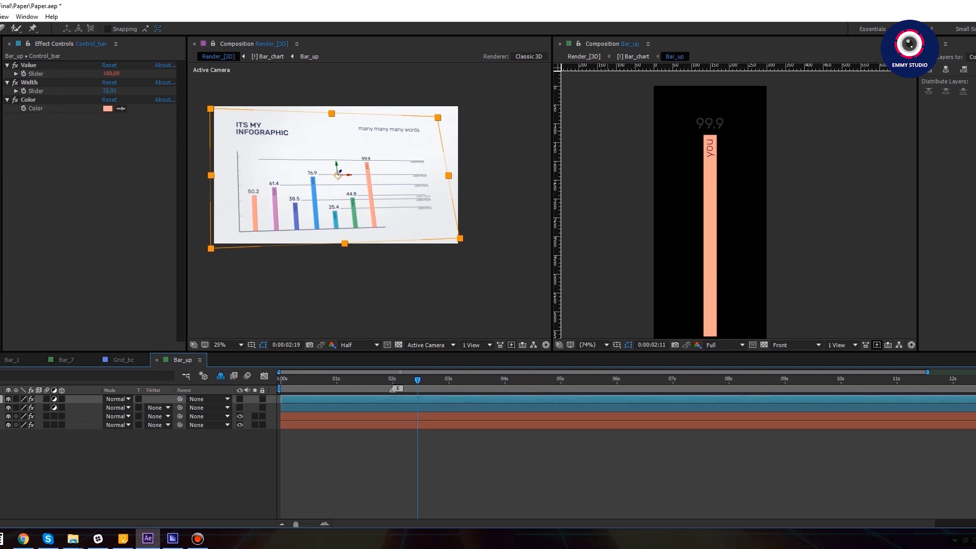
left_click(111, 107)
left_click(111, 109)
left_click_drag(491, 282, 592, 201)
left_click(581, 259)
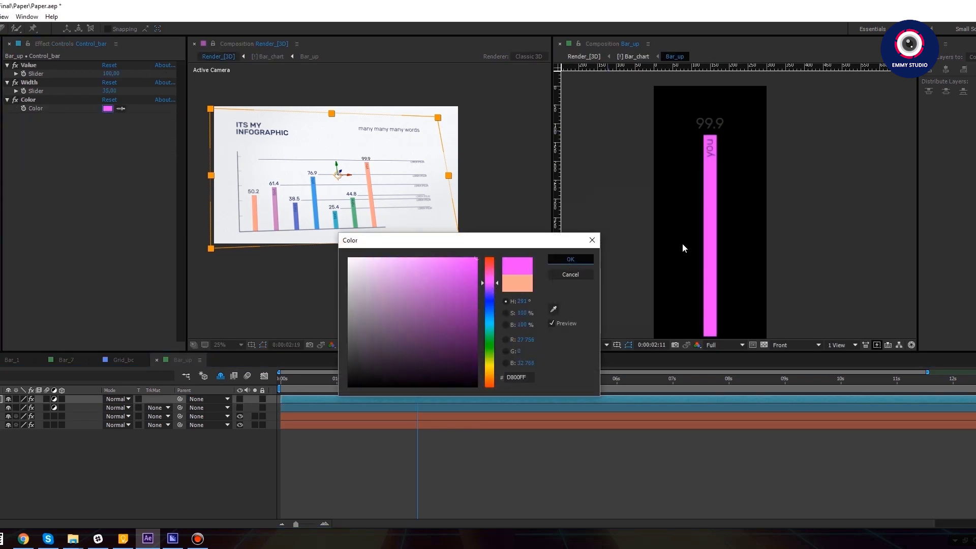
left_click(571, 259)
- Increase the Width of the magenta bar in Bar_up to about 58
scroll(373, 183, "up", 2)
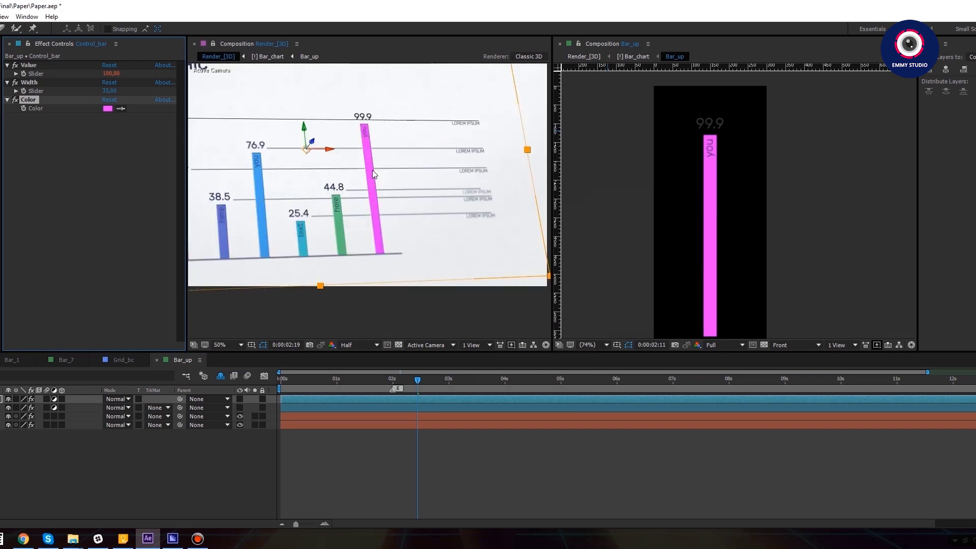
scroll(735, 211, "down", 2)
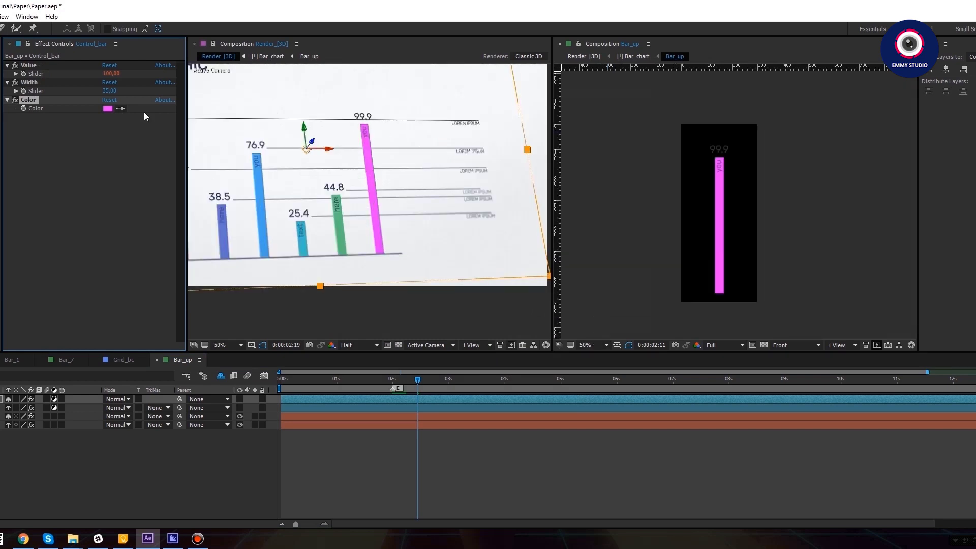
left_click_drag(109, 90, 303, 316)
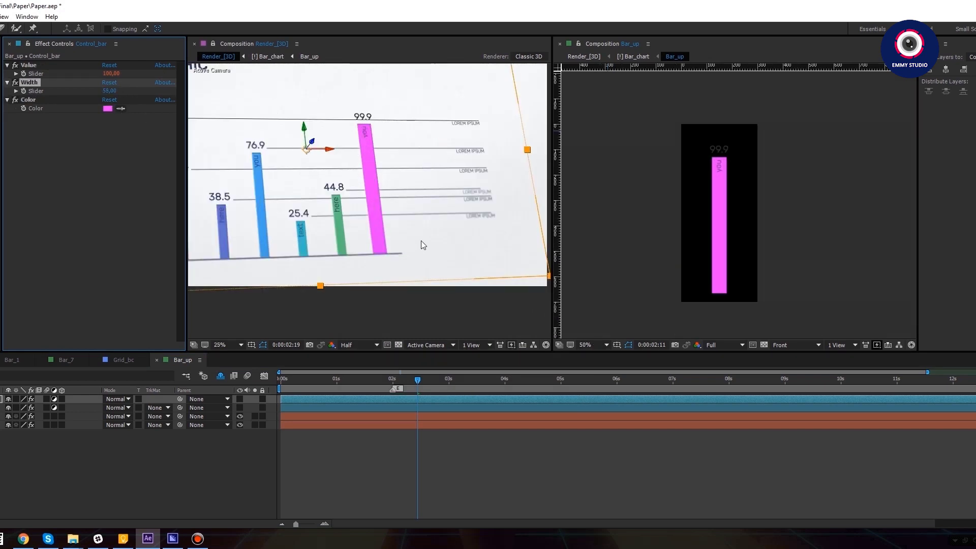
scroll(421, 245, "down", 2)
- Back in Bar_chart, duplicate the Note_6 layer and shift the copy slightly later in time
left_click(633, 57)
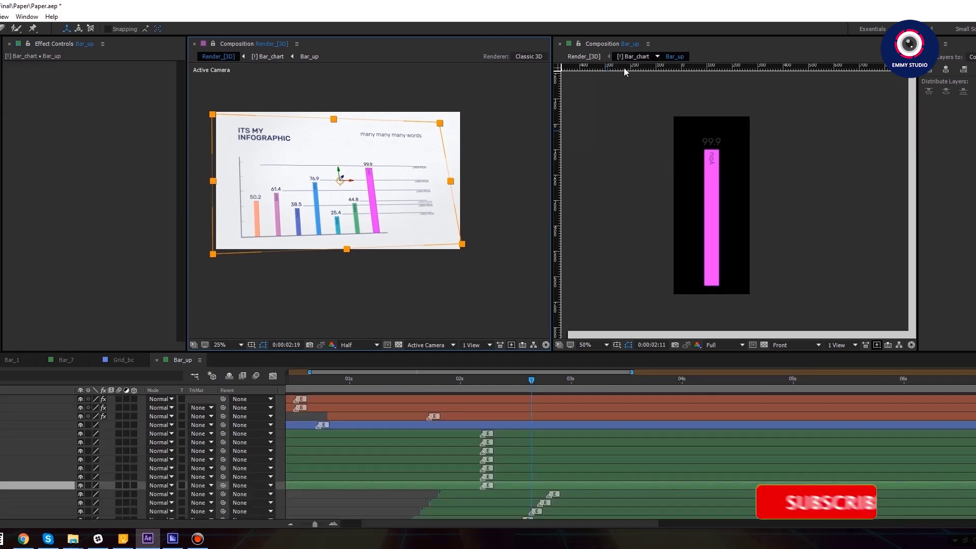
scroll(701, 197, "up", 2)
left_click_drag(701, 203, 711, 226)
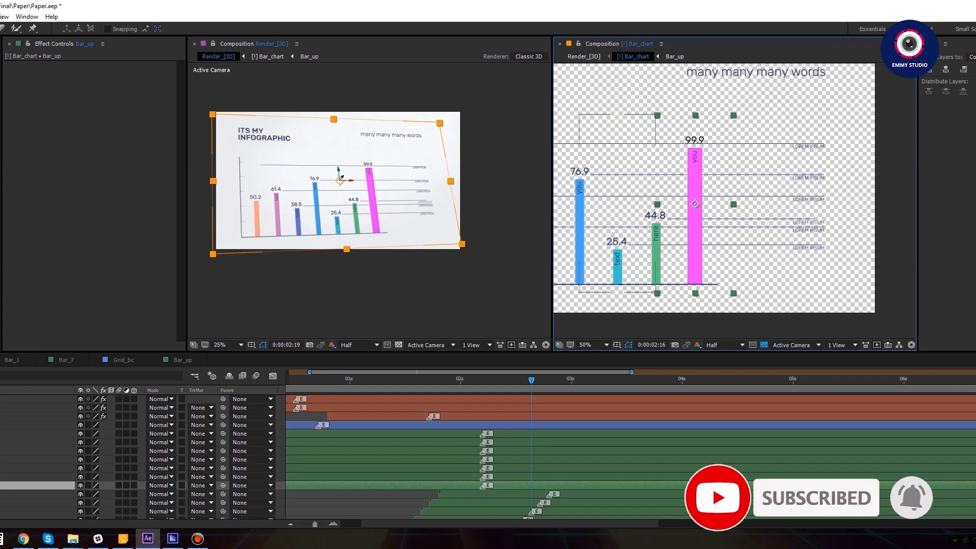
scroll(508, 457, "down", 1)
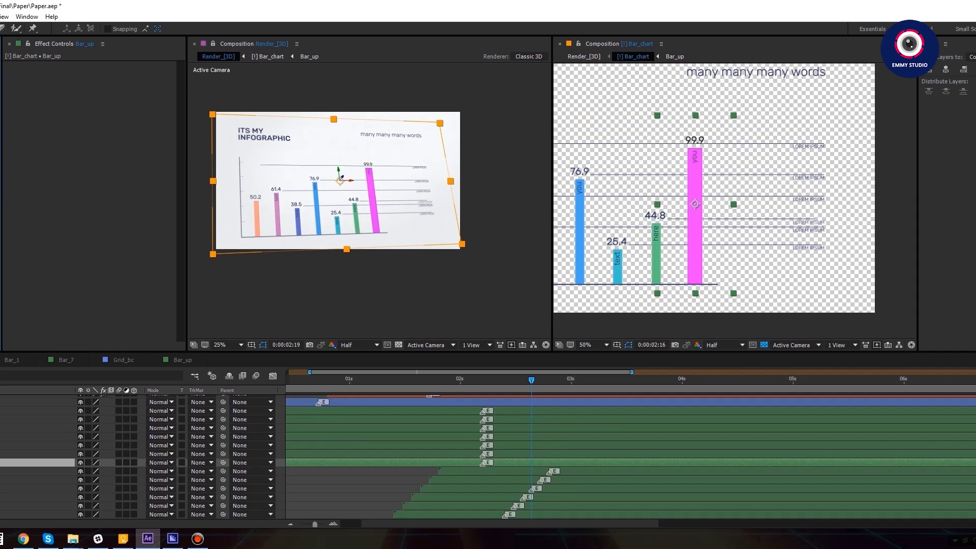
left_click(35, 471)
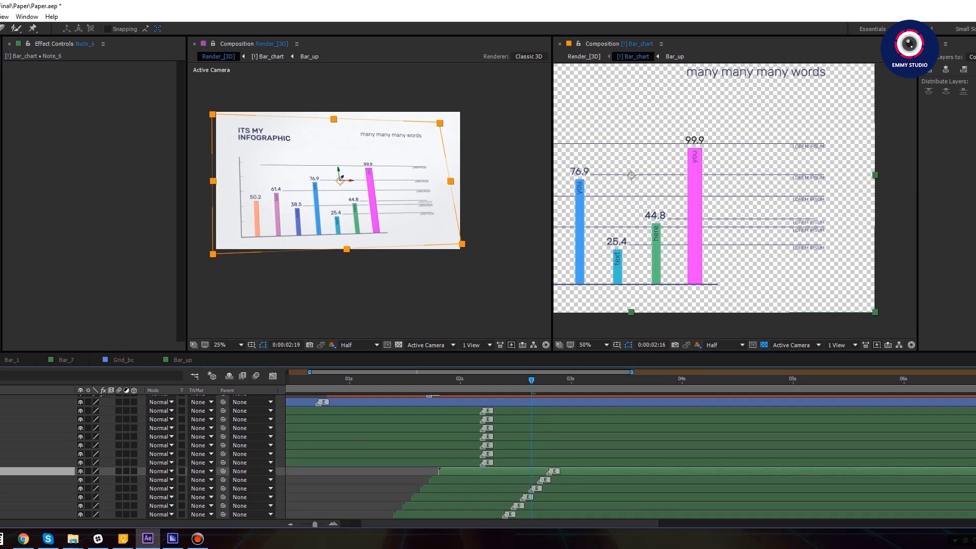
key("ctrl+d")
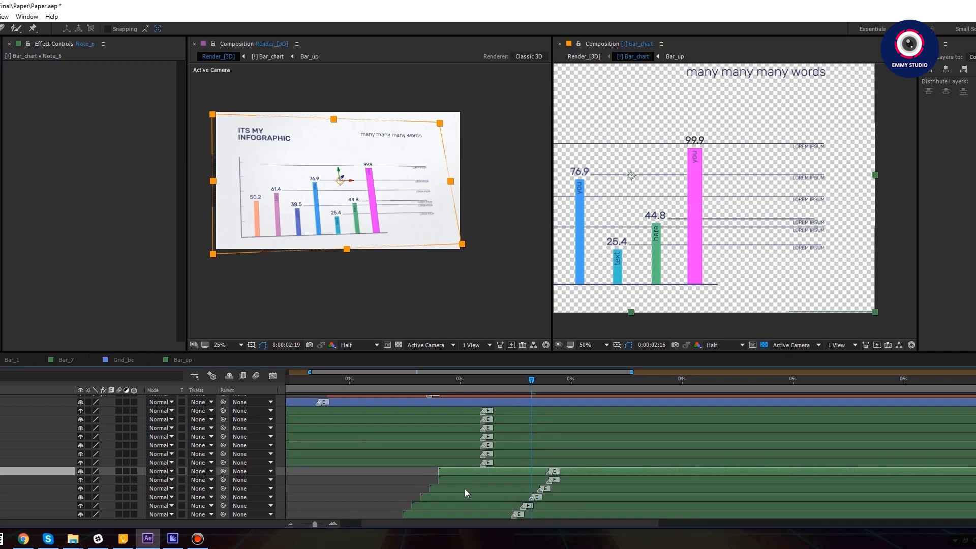
left_click_drag(453, 475, 461, 475)
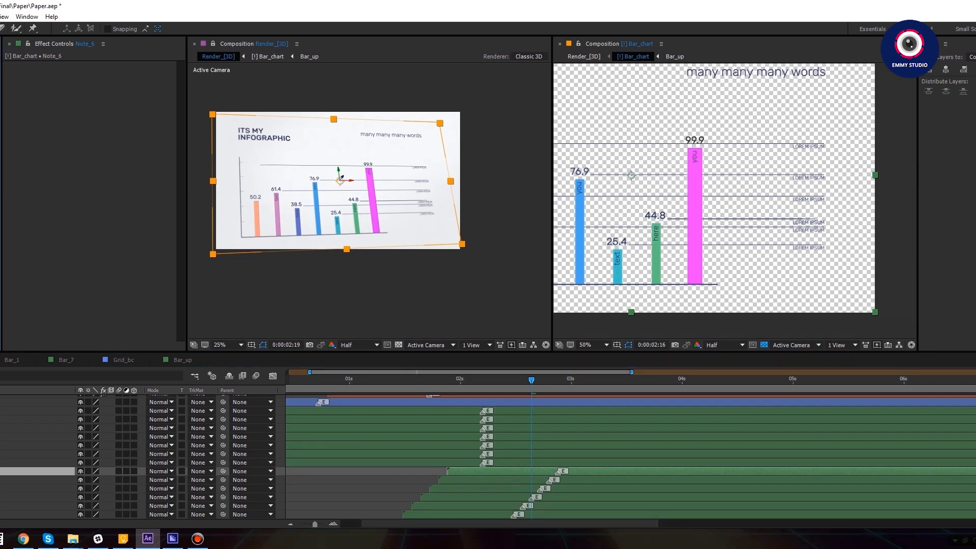
- Replace the duplicated note's source with Note_7, raise it to the magenta bar's top edge, and move the current time to 0:00:03:03
key("ctrl+alt+slash")
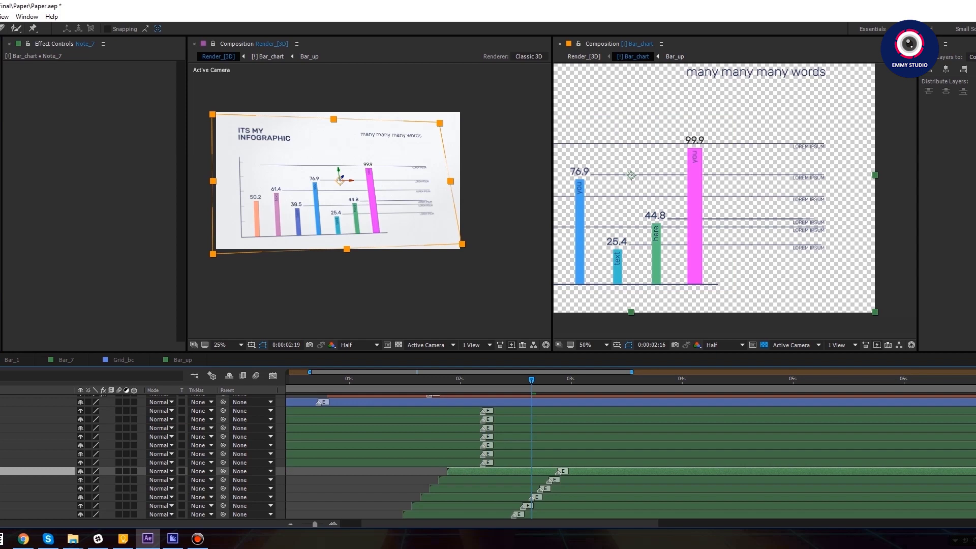
left_click_drag(746, 217, 748, 146)
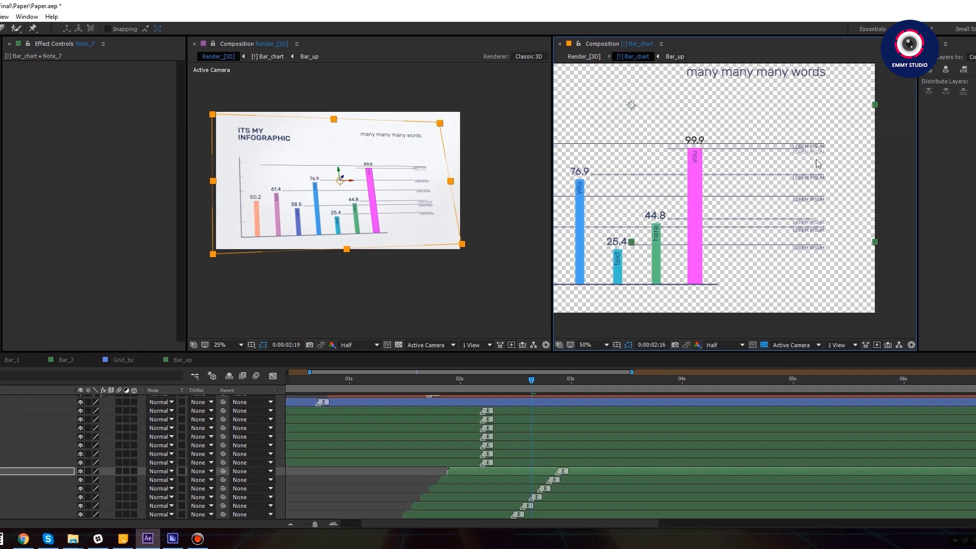
left_click_drag(535, 383, 585, 386)
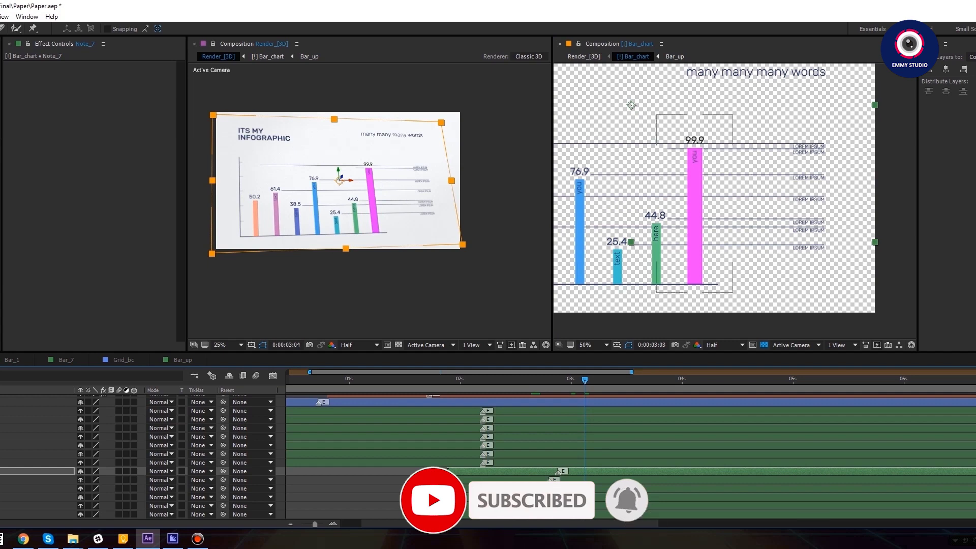
- Open the Note_7 composition and turn off its transparency grid
double_click(449, 473)
scroll(406, 122, "up", 2)
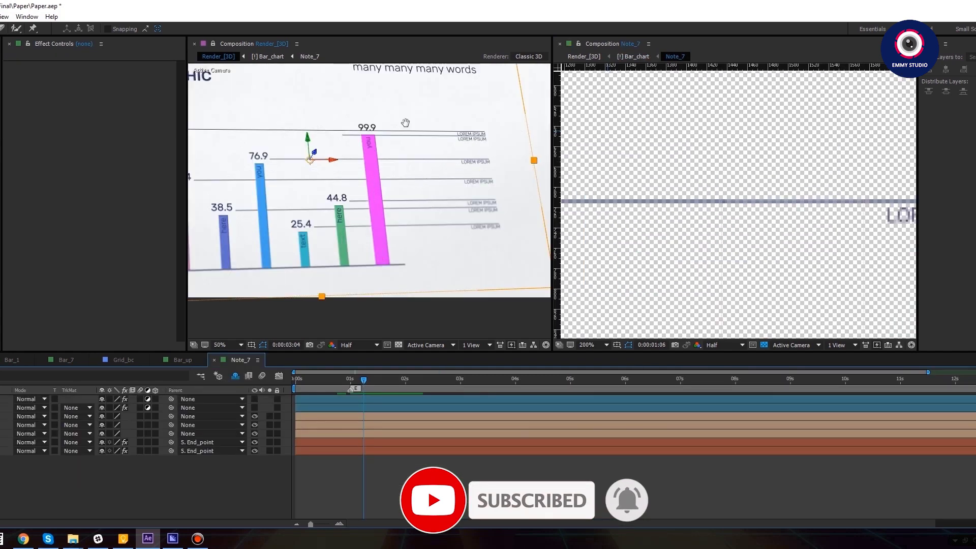
left_click_drag(406, 124, 362, 172)
scroll(356, 174, "up", 1)
scroll(312, 179, "down", 2)
scroll(687, 193, "down", 6)
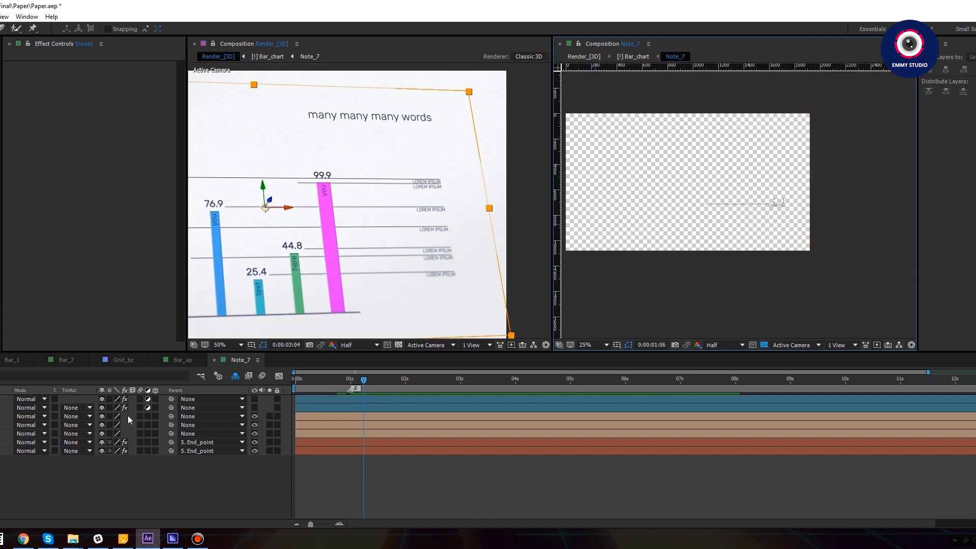
left_click(765, 344)
scroll(712, 173, "up", 2)
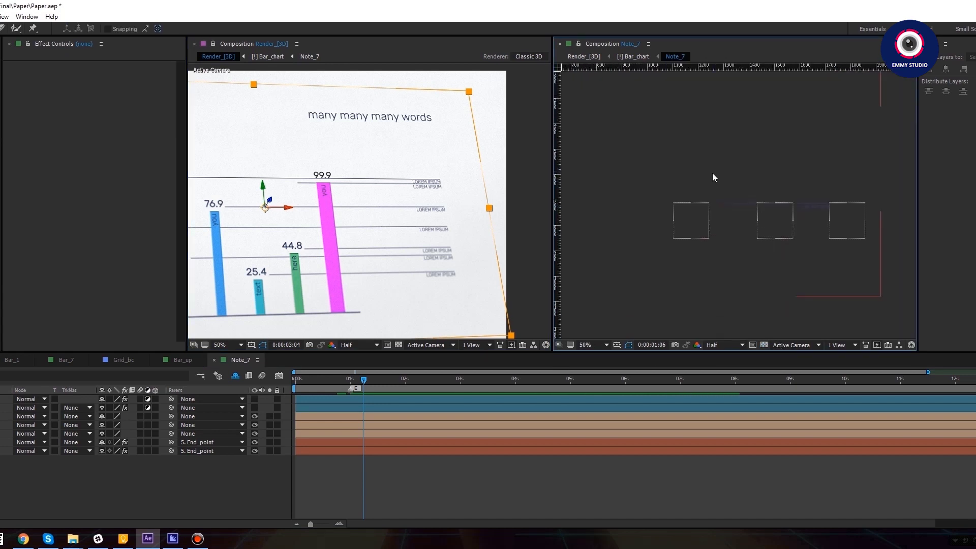
- Move the Start_point null right until the note line starts at the magenta bar's right edge, and turn the transparency grid back on
left_click(692, 219)
scroll(335, 198, "up", 2)
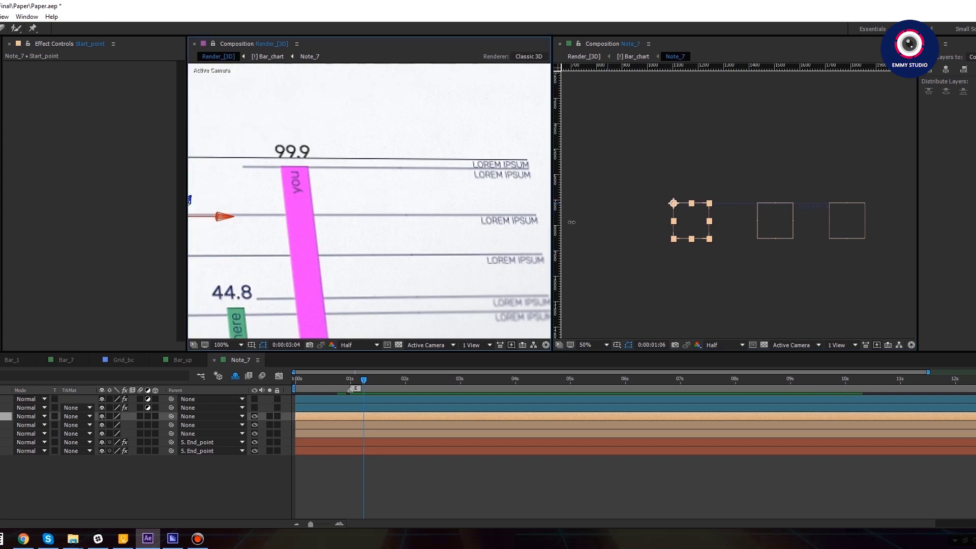
left_click_drag(691, 228, 728, 234)
left_click_drag(820, 231, 719, 194)
scroll(757, 222, "up", 1)
left_click(766, 345)
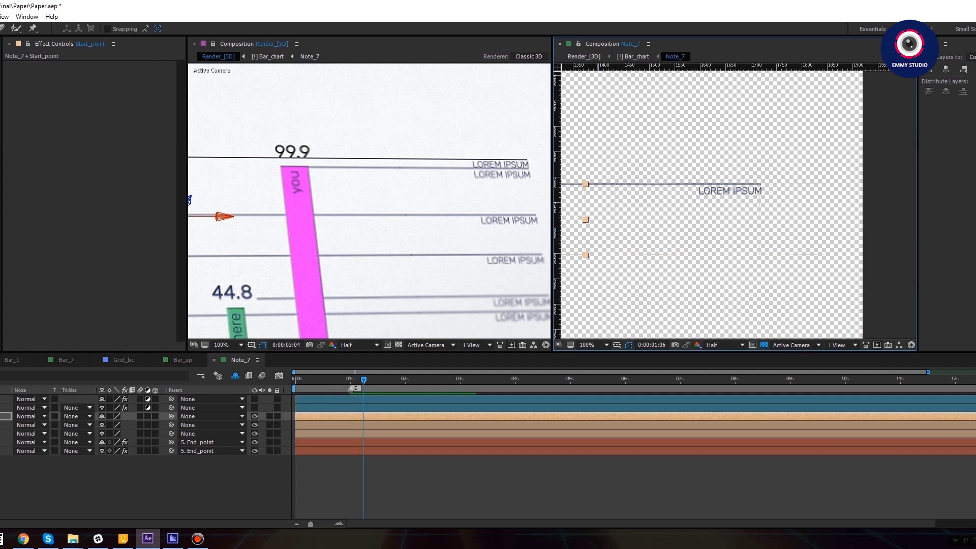
- Replace the LOREM IPSUM label of the Note_7 line with "my new bar"
key("ctrl+t")
left_click_drag(701, 191, 790, 202)
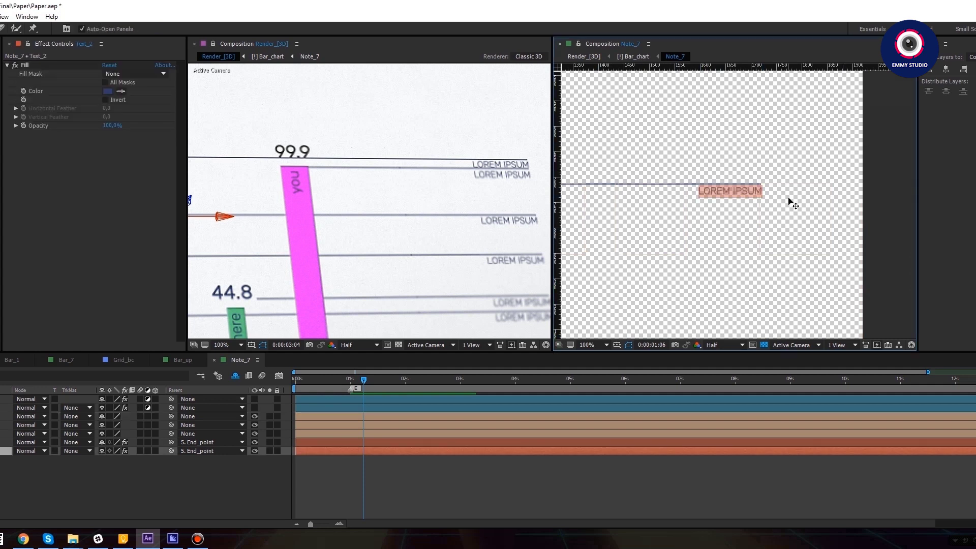
type("my n")
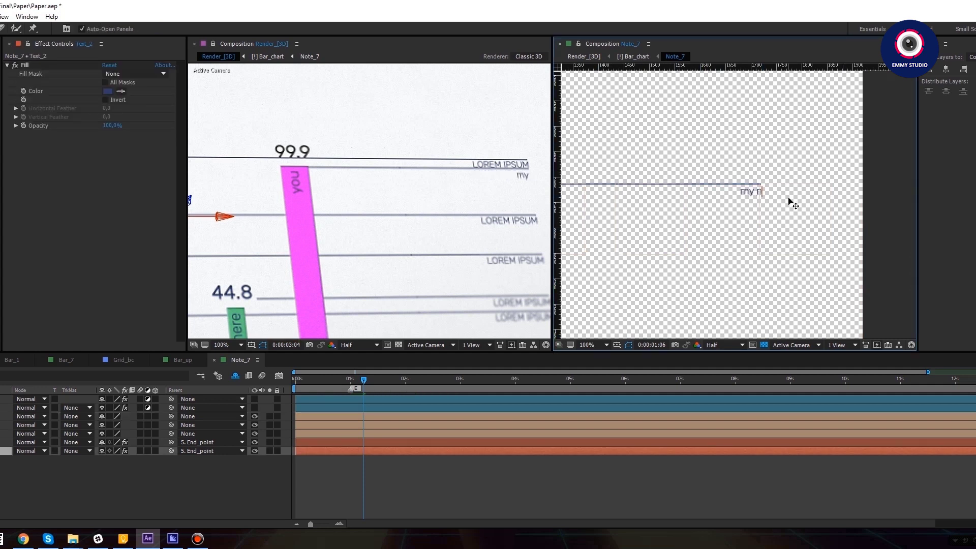
type("ew bar")
left_click(142, 488)
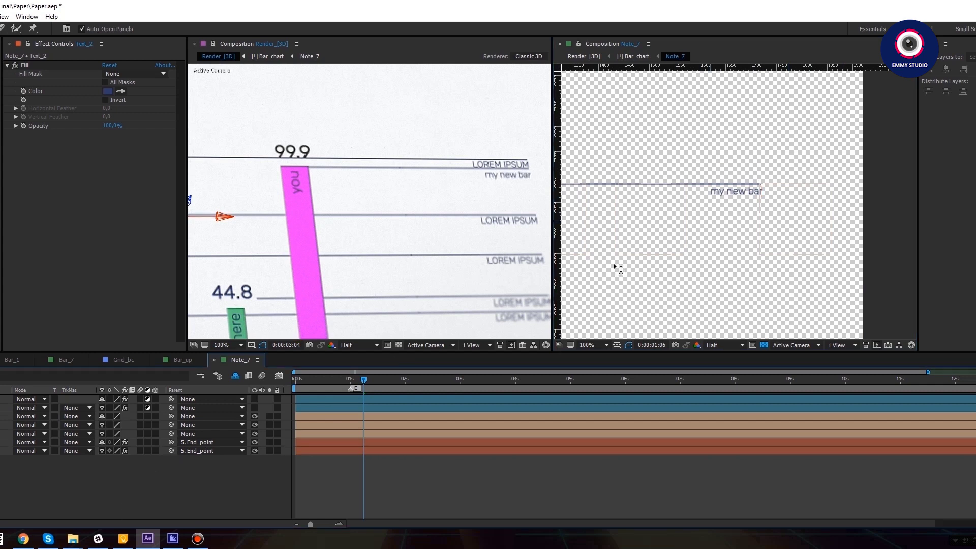
scroll(506, 171, "down", 2)
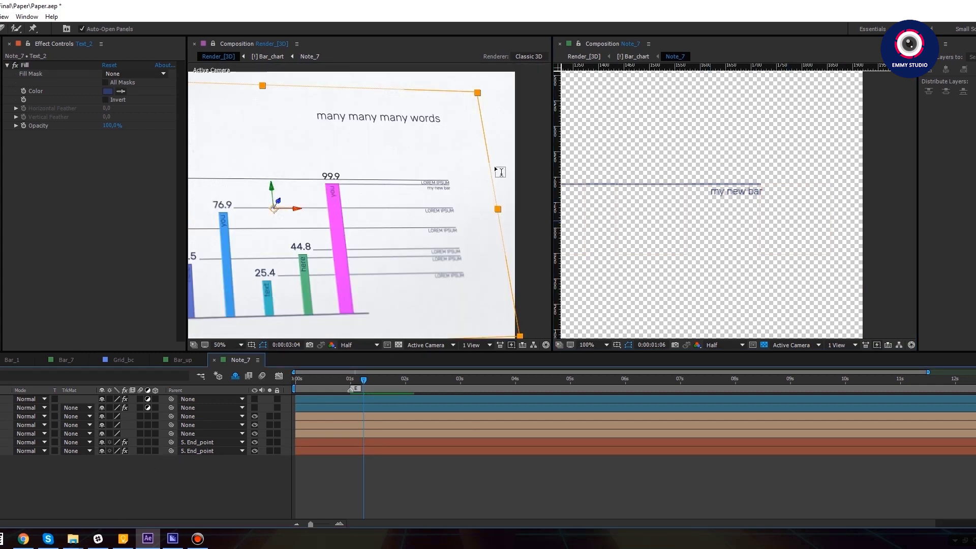
left_click_drag(346, 190, 397, 181)
- Close the Note_7 and other nested composition tabs and go back to the Render_[3D] composition
left_click(232, 361)
middle_click(231, 362)
middle_click(168, 362)
middle_click(112, 361)
key("ctrl+w")
key("ctrl+w")
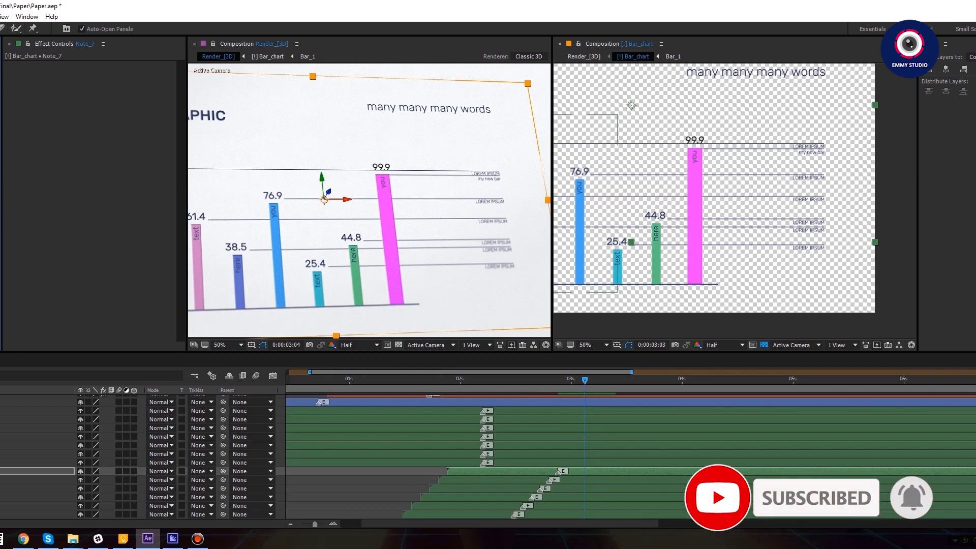
left_click(583, 56)
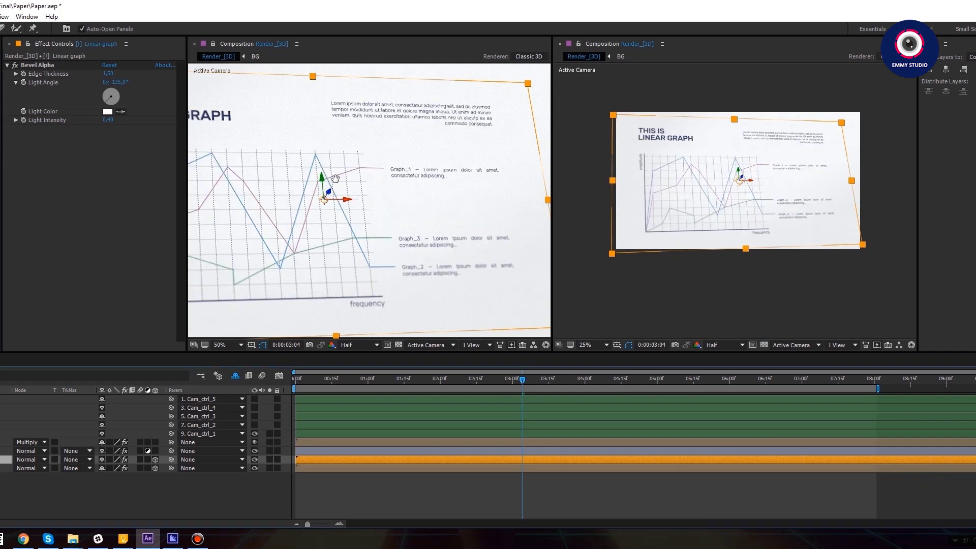
- In the Linear graph composition, delete the separate "THIS IS" title text layer
key("v")
left_click_drag(399, 154, 339, 162)
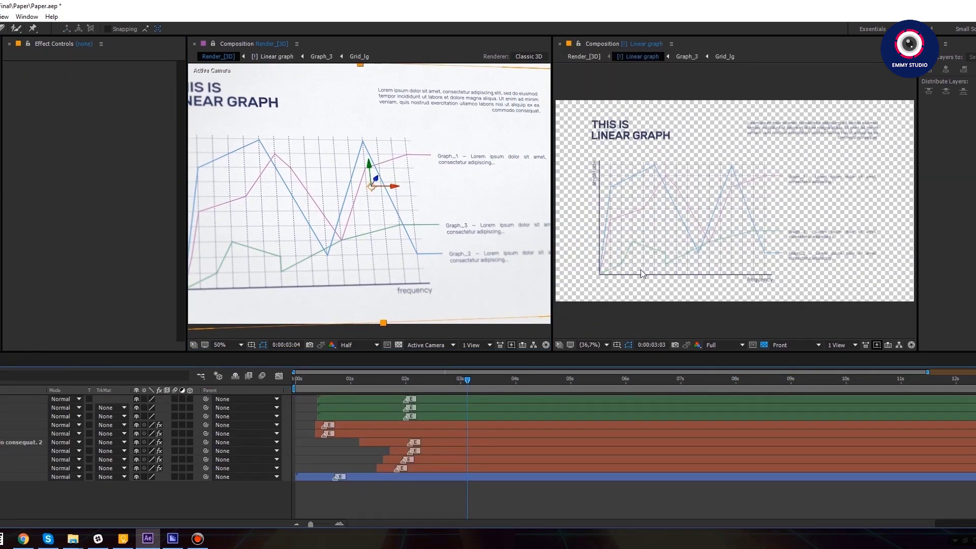
mouse_move(710, 202)
left_mouse_down()
mouse_move(719, 206)
mouse_move(701, 193)
left_mouse_up()
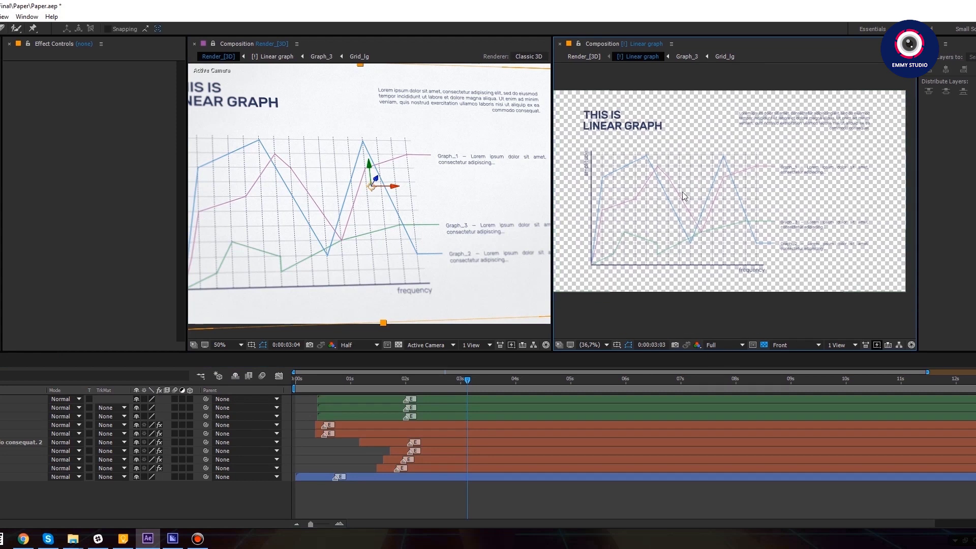
key("ctrl+t")
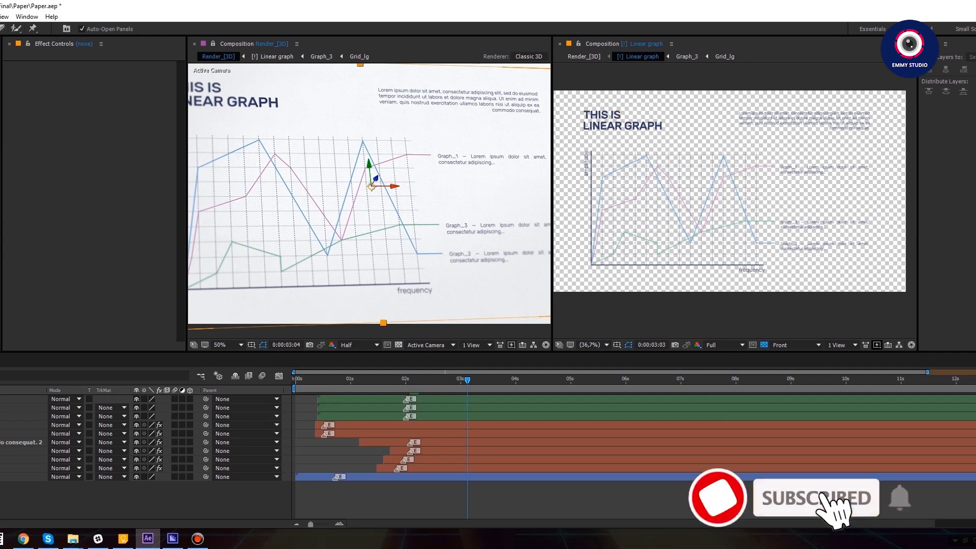
left_click(20, 425)
key("Delete")
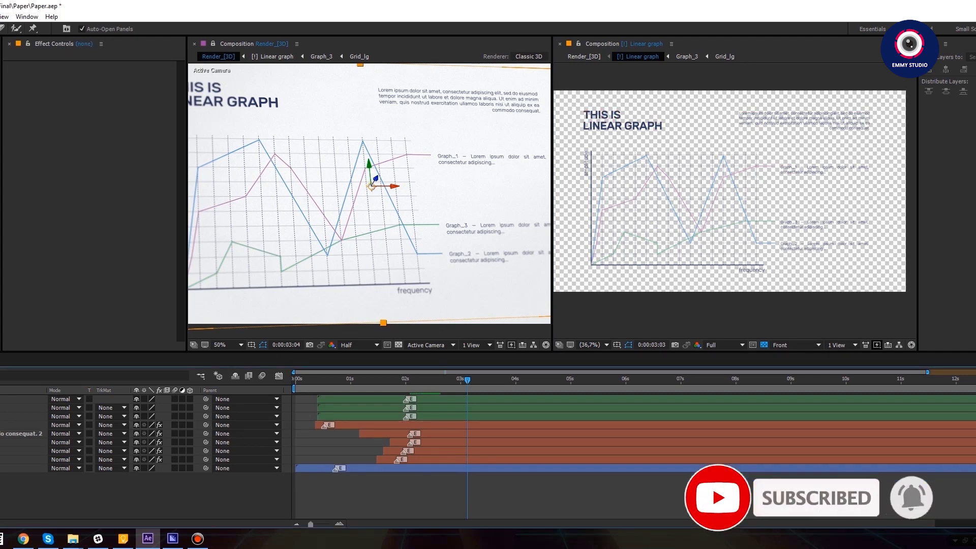
- Change the remaining "LINEAR GRAPH" title text to "MY GRAPHICS"
left_click_drag(586, 122, 704, 136)
type("MY GRA")
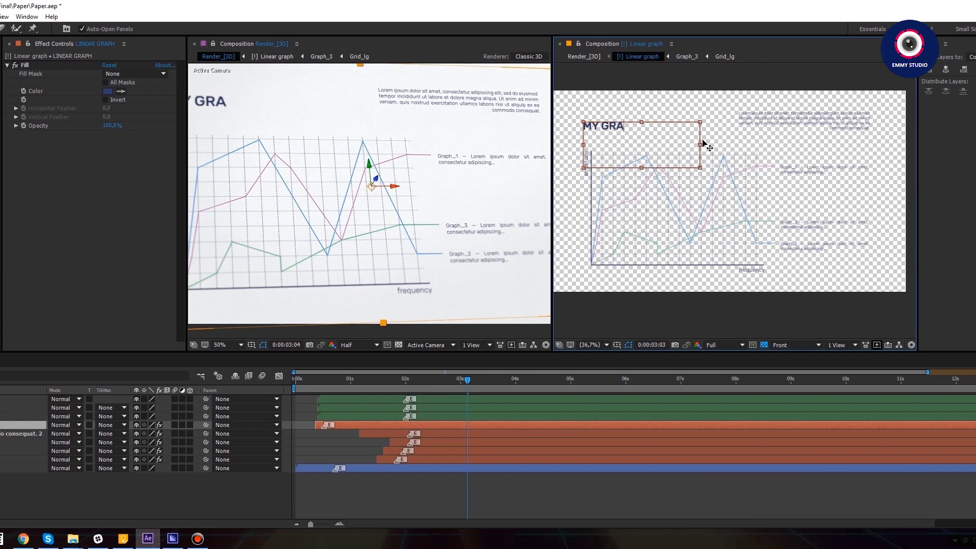
type("PHICS")
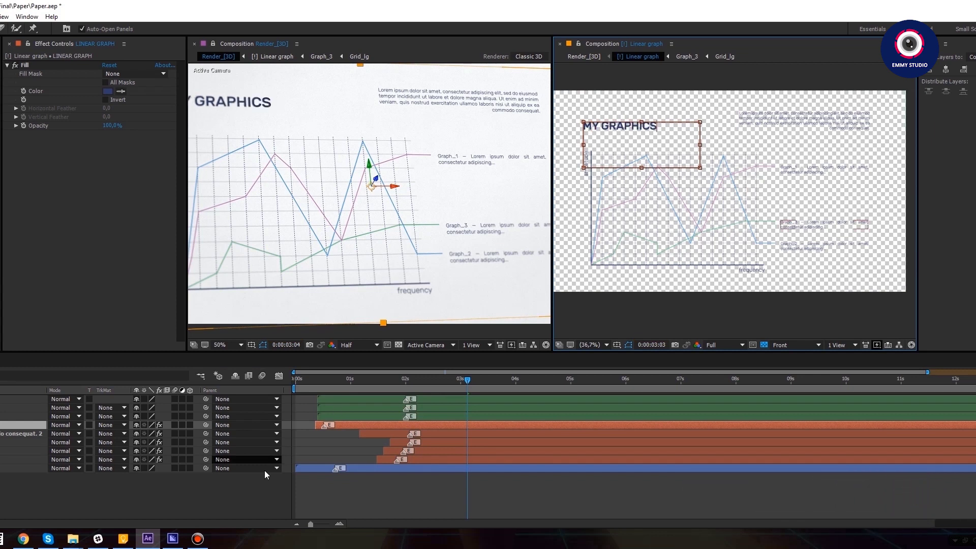
left_click(260, 483)
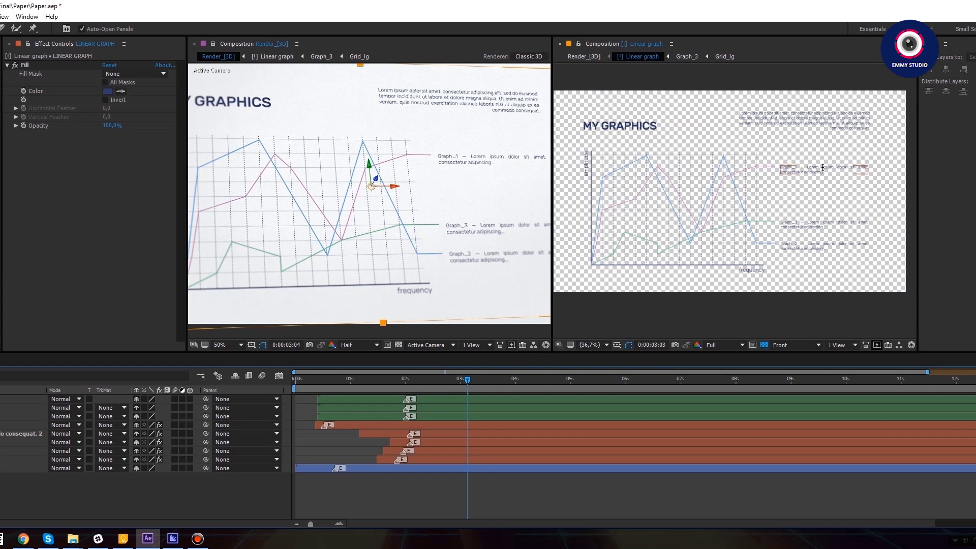
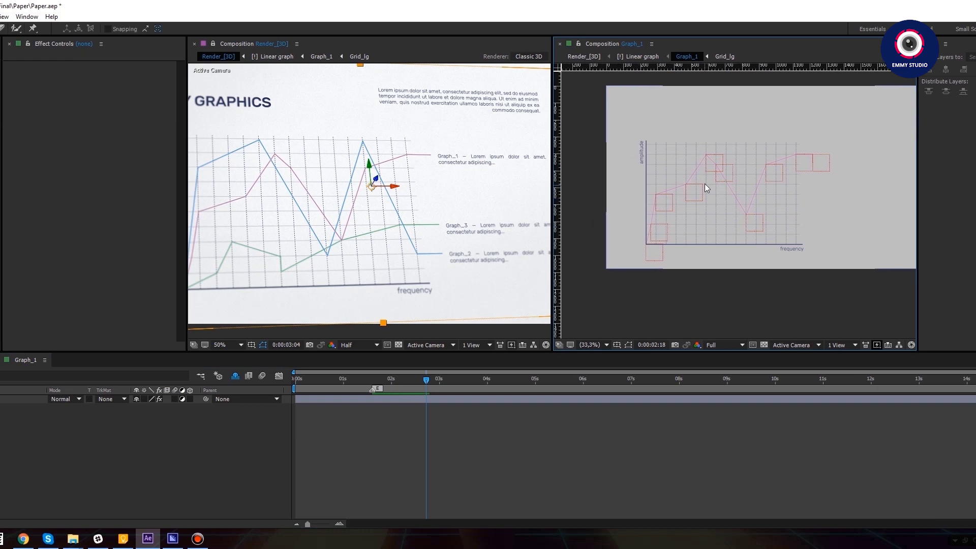
- In the Graph_1 composition, set the Points value of the Graph_control layer to 4
scroll(704, 184, "down", 5)
scroll(714, 187, "up", 2)
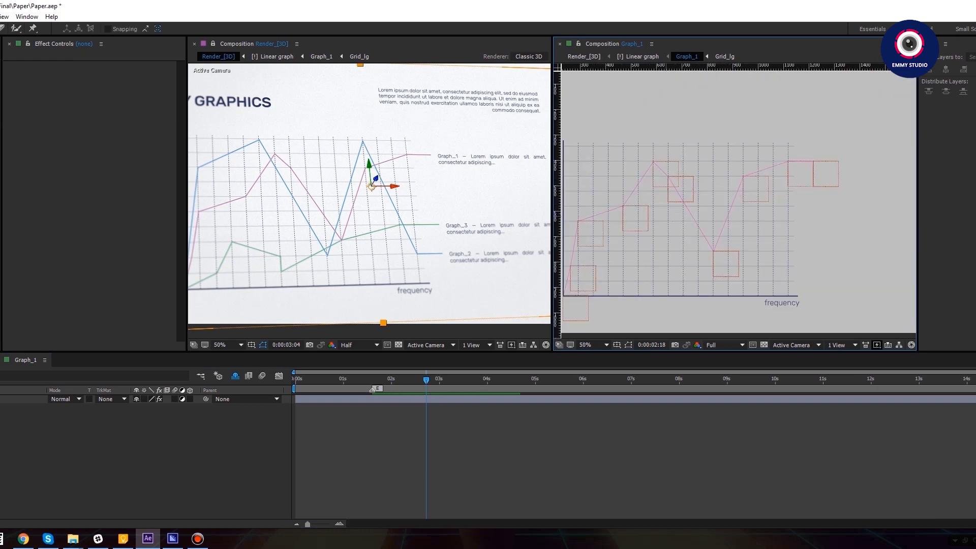
left_click_drag(713, 212, 753, 201)
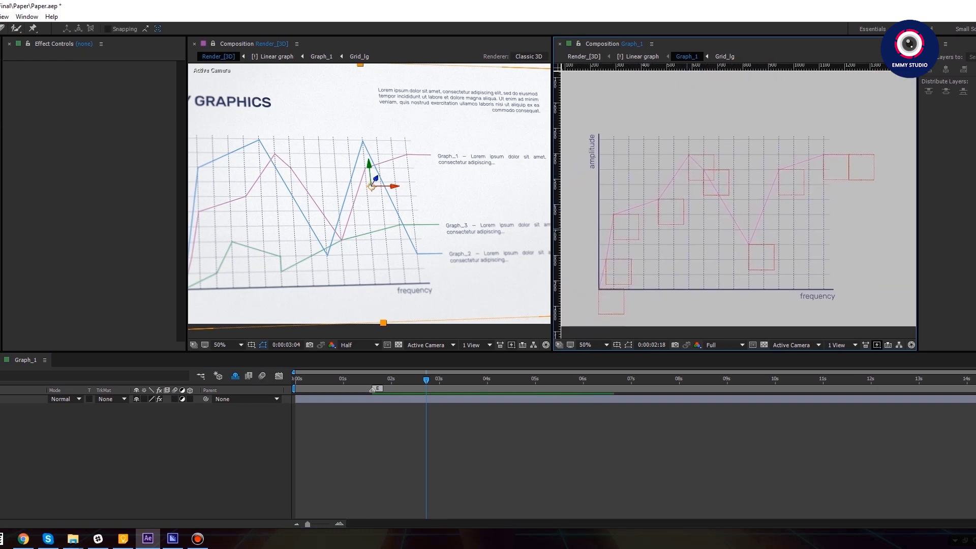
left_click(10, 399)
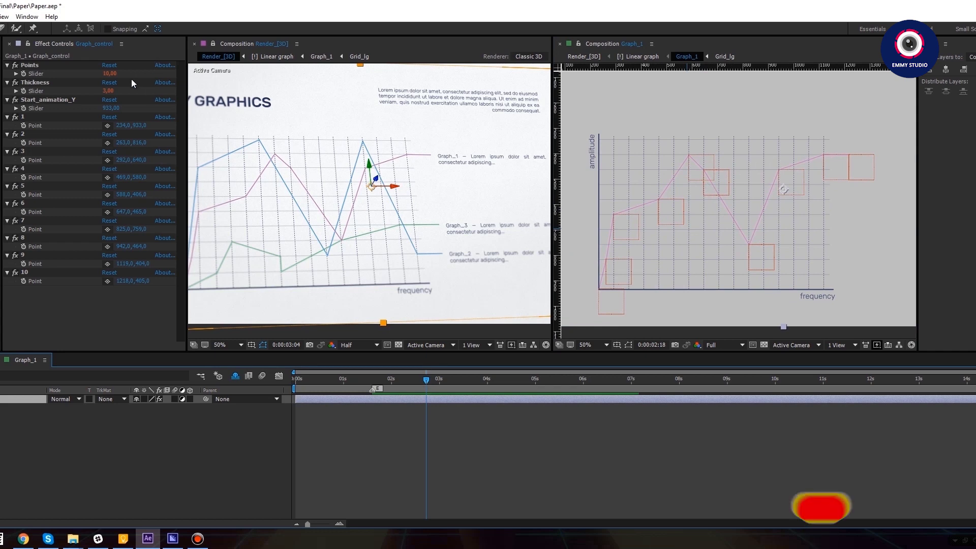
left_click(109, 74)
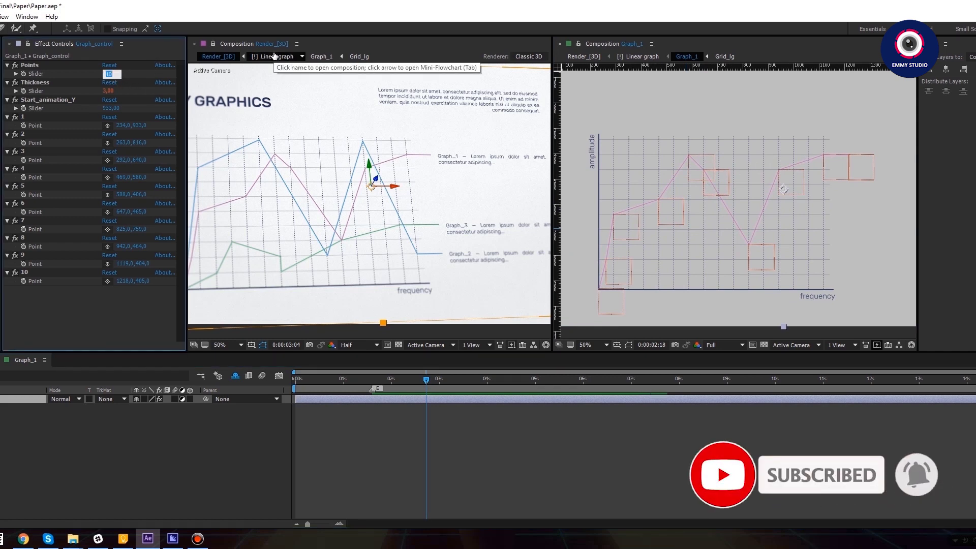
type("4")
key("Return")
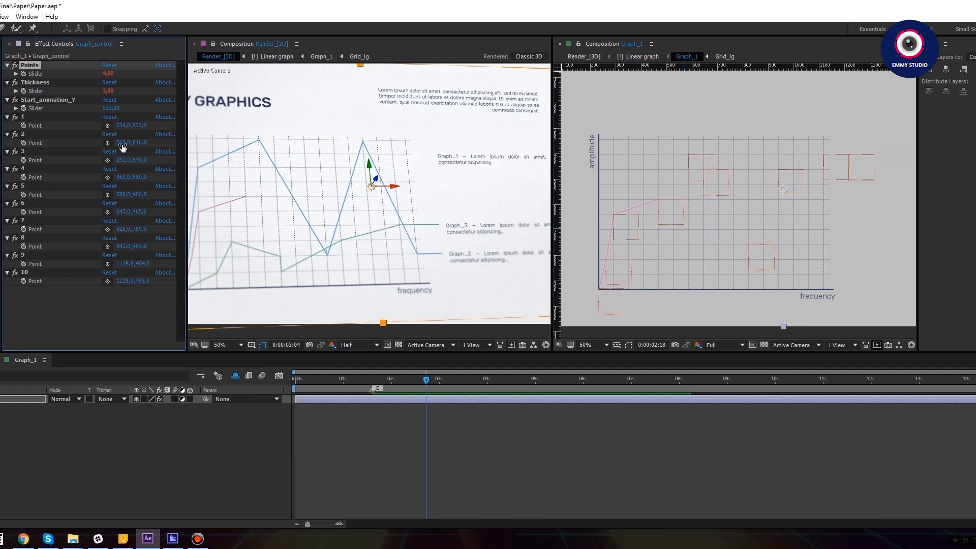
- Reposition Graph_1's points 4, 3 and 2 to about (1116, 468), (776, 644) and (439, 398) respectively
left_click(26, 170)
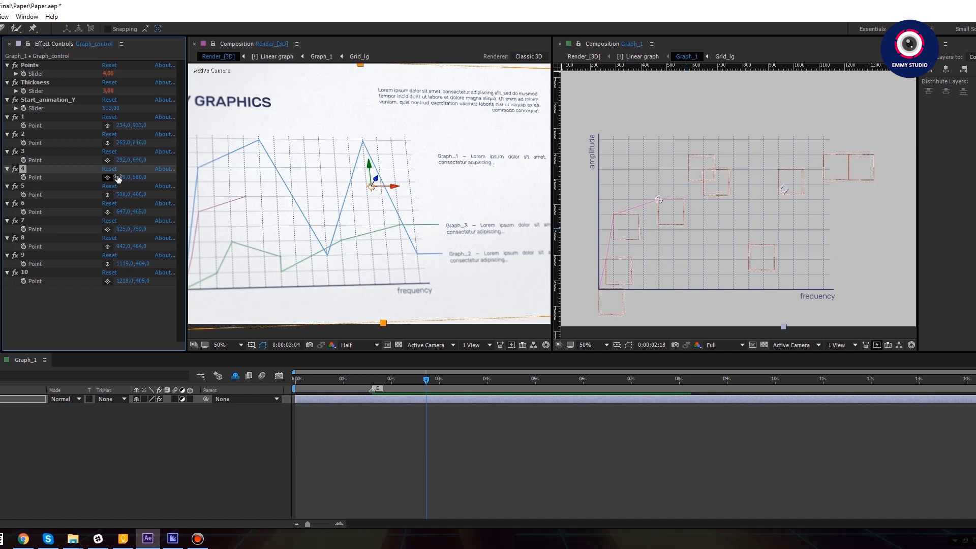
left_click_drag(659, 199, 823, 171)
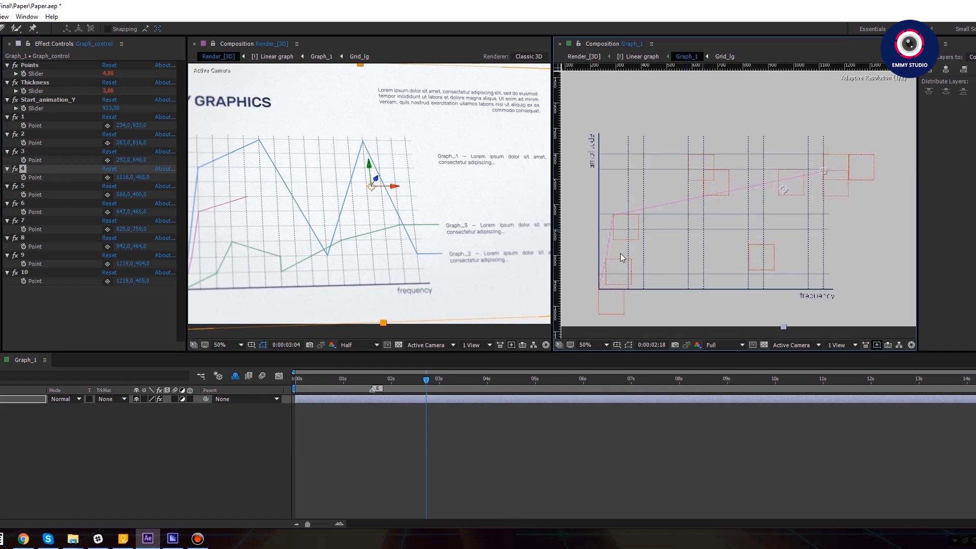
left_click(50, 160)
left_click_drag(615, 216, 735, 215)
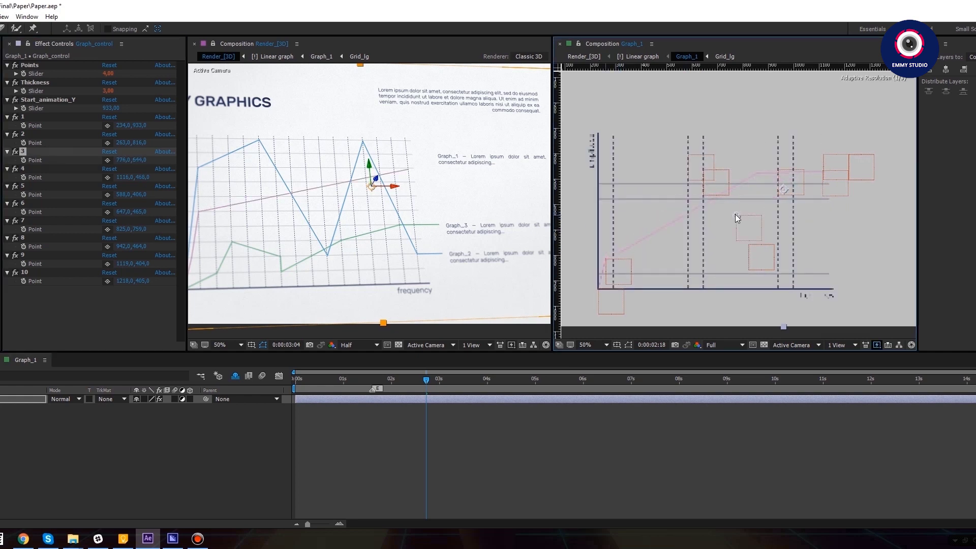
left_click(24, 137)
left_click_drag(600, 261, 651, 153)
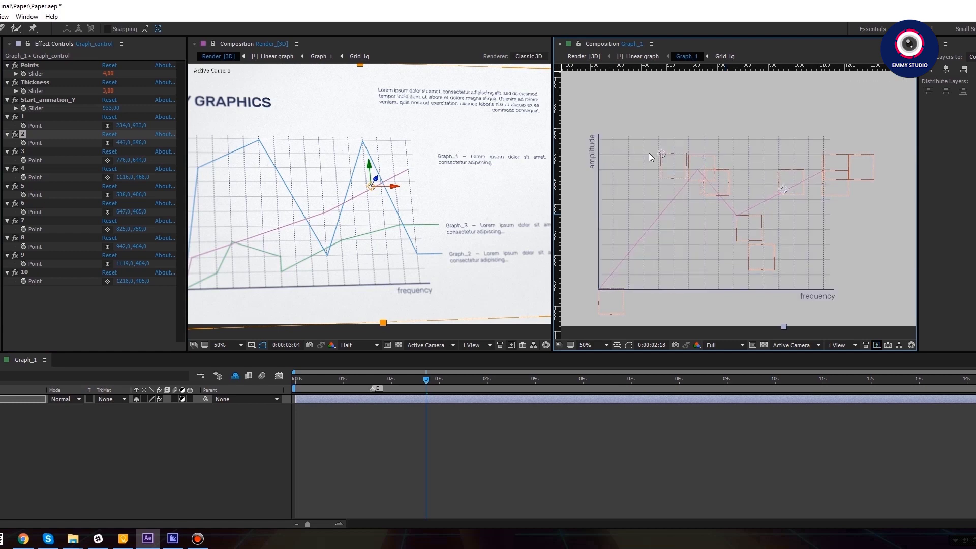
left_click(175, 453)
- Move the current time to 0:00:03:00 and raise point 4 of Graph_1 to about (1116, 402)
left_click_drag(377, 381, 439, 400)
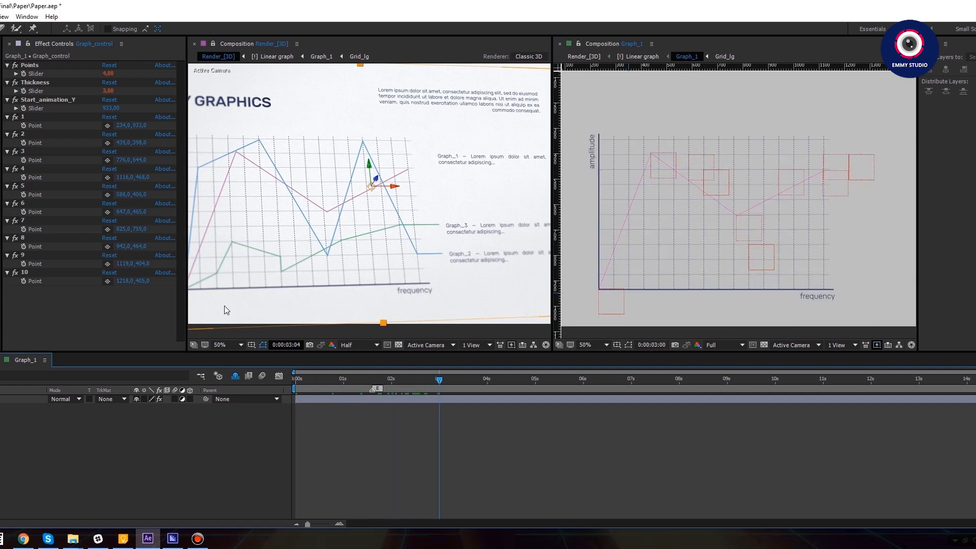
left_click_drag(467, 202, 470, 197)
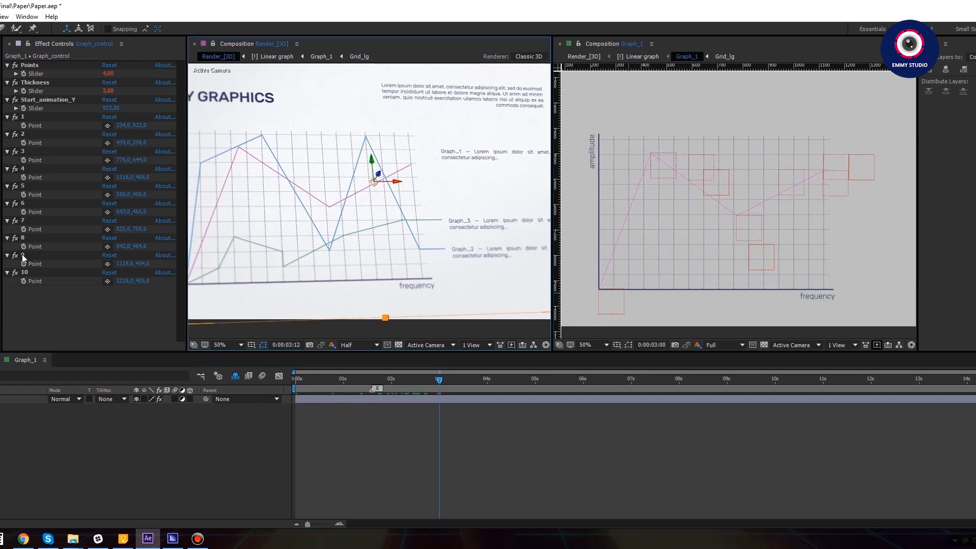
left_click(23, 169)
left_click_drag(821, 170, 825, 152)
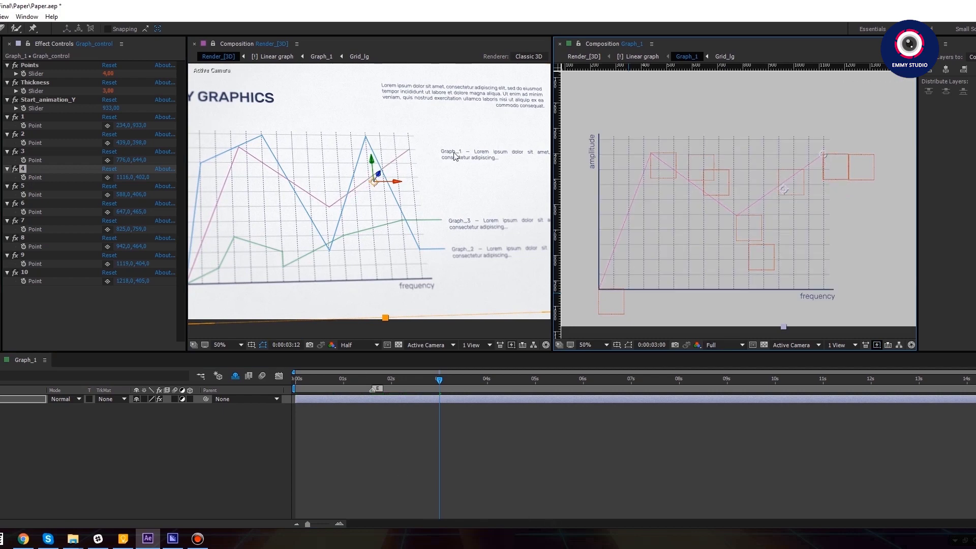
- Back in the Linear graph composition, replace the Graph_1 description text with "My descriptions"
left_click(643, 57)
scroll(727, 201, "up", 4)
scroll(693, 168, "down", 2)
left_click_drag(693, 168, 669, 194)
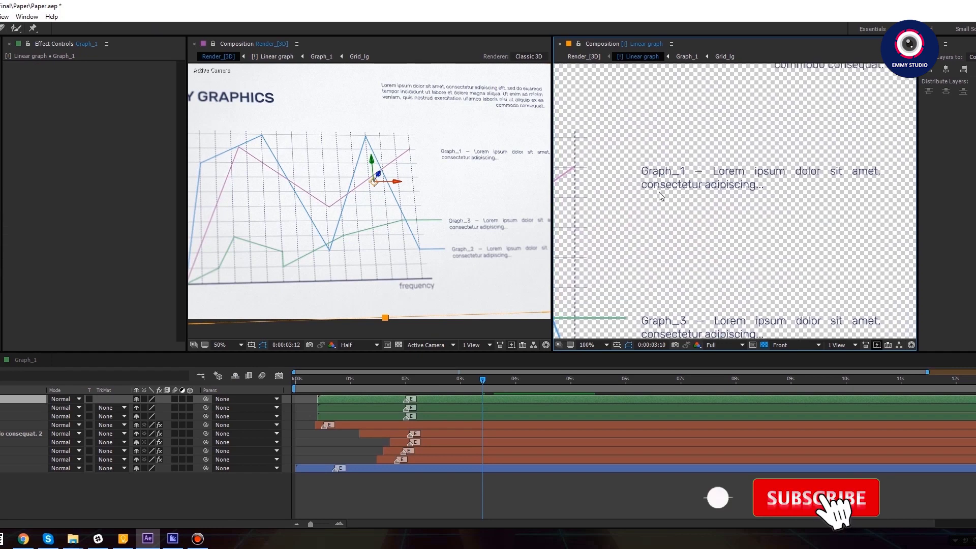
key("ctrl+t")
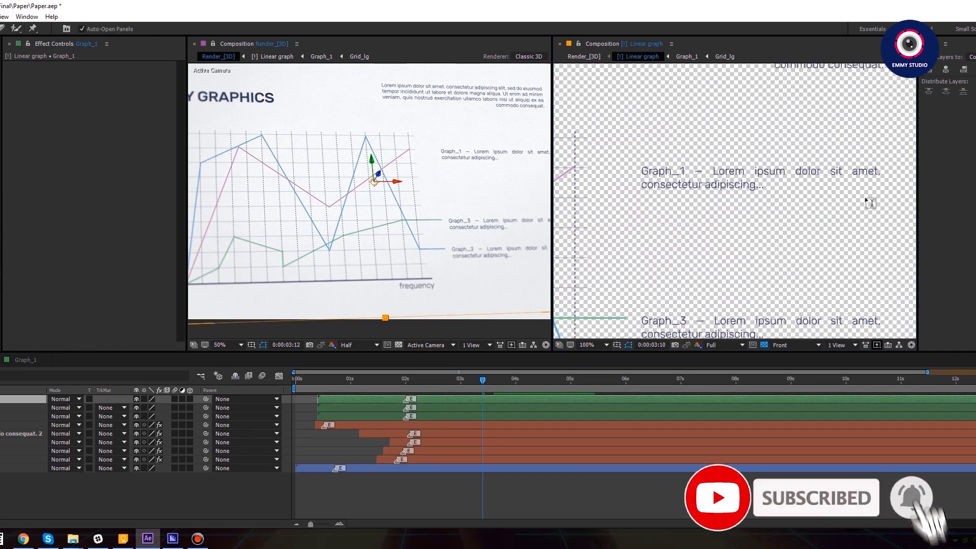
left_click(669, 172)
double_click(669, 171)
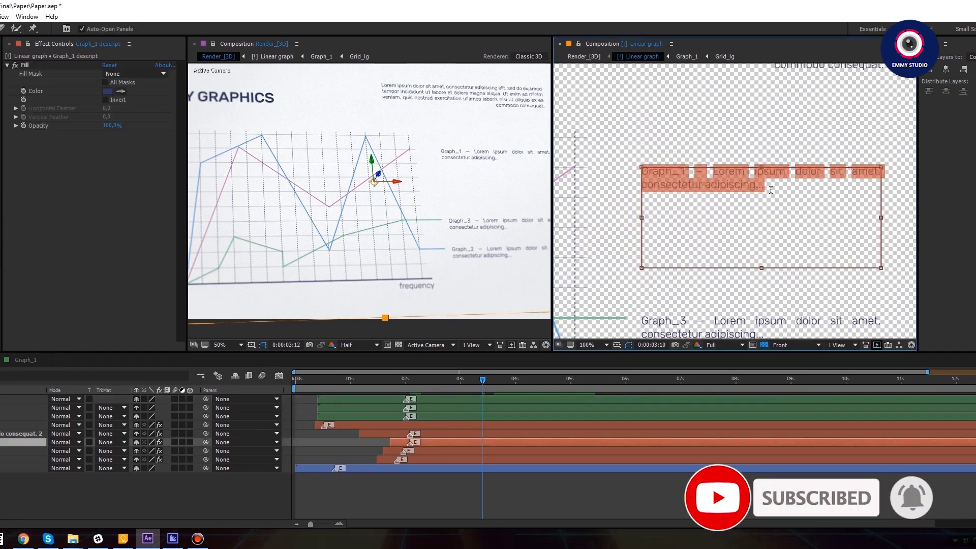
type("My")
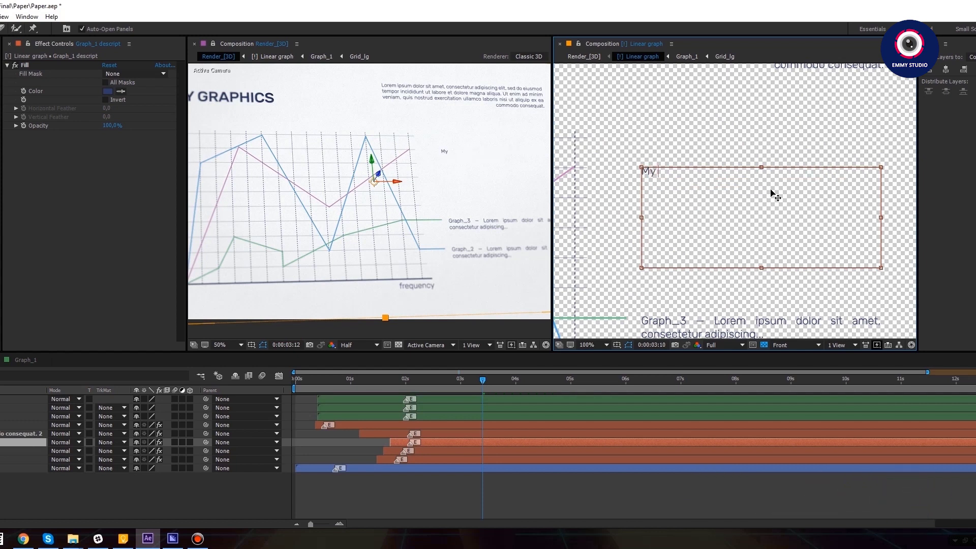
type(" das")
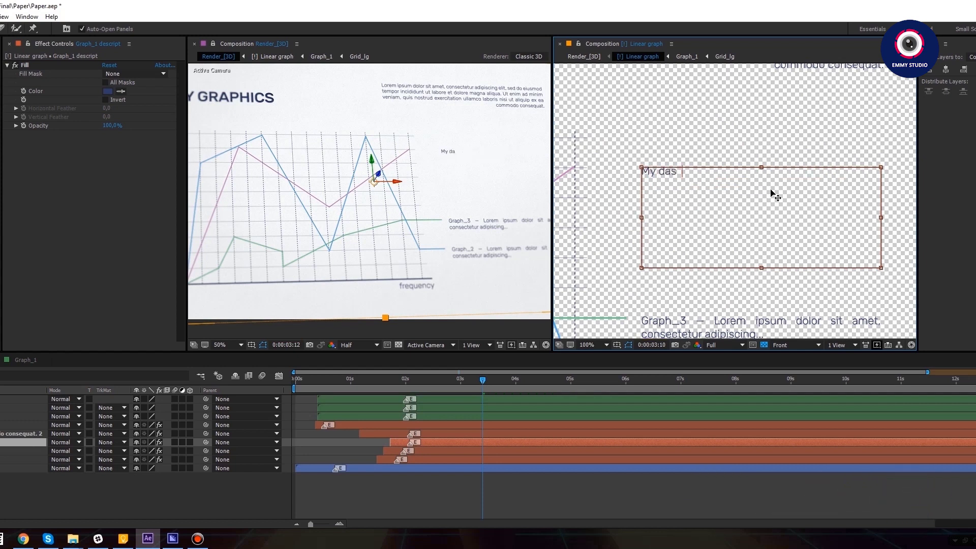
key("BackSpace")
type("criptions")
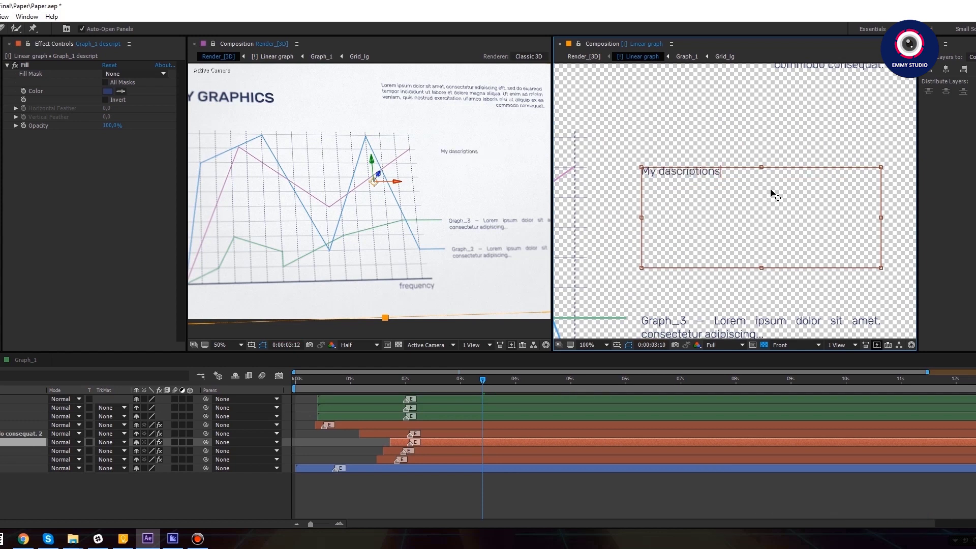
left_click(671, 173)
key("BackSpace")
type("e")
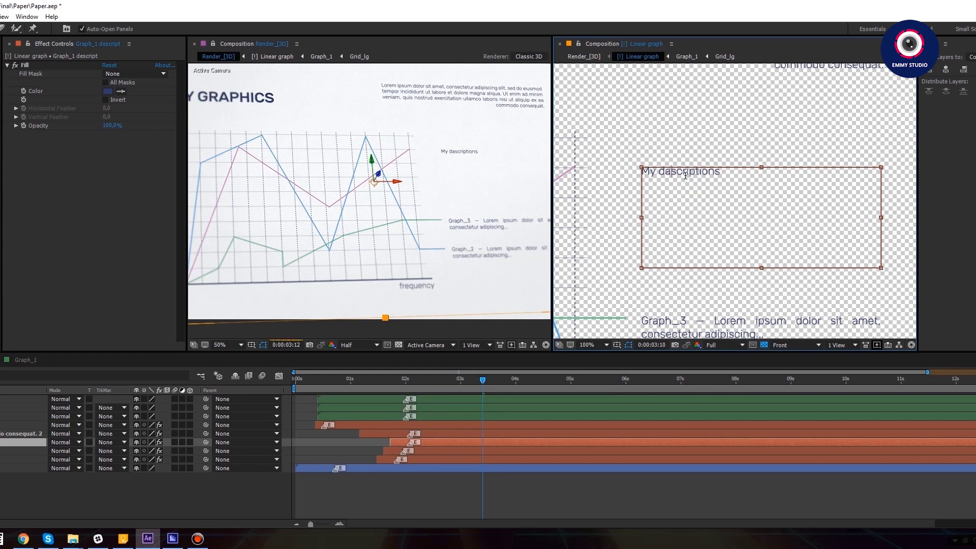
left_click(210, 509)
- Replace the lorem ipsum paragraph above the linear graph with "My text"
scroll(700, 200, "down", 2)
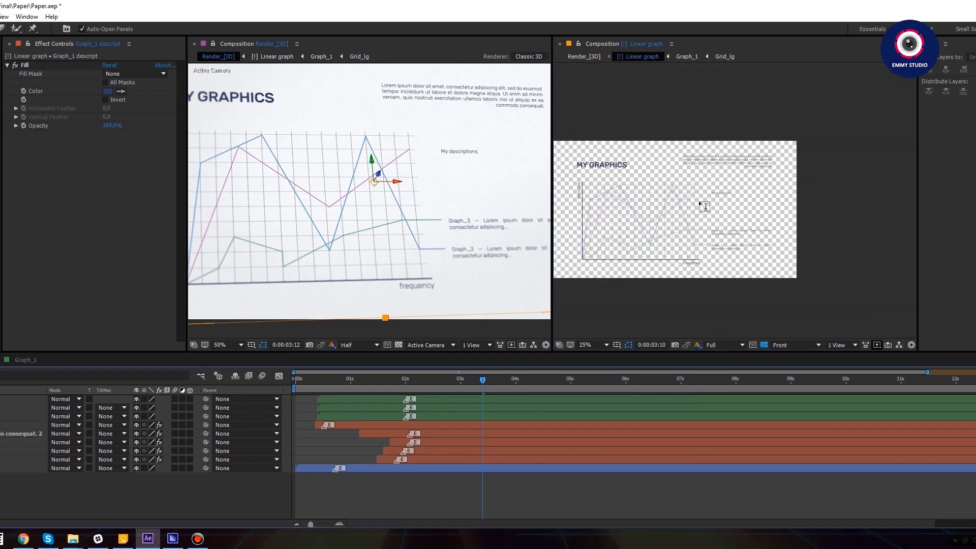
left_click_drag(645, 135, 811, 160)
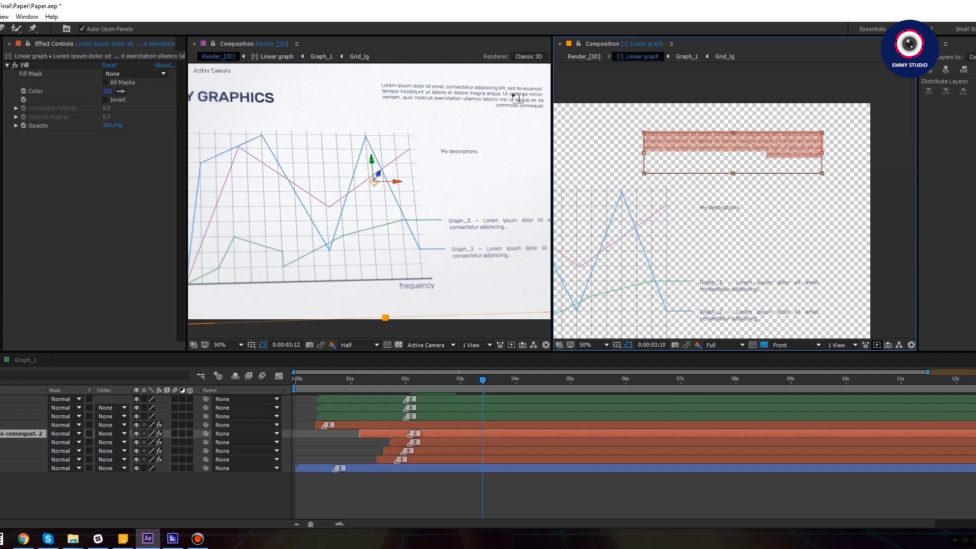
type("M")
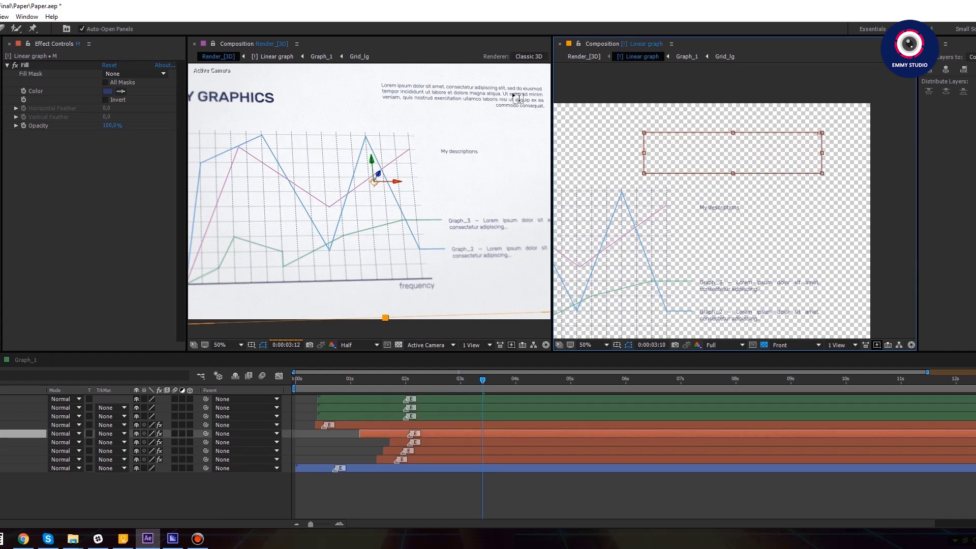
type("y text")
left_click(1, 482)
left_click(10, 433)
key("v")
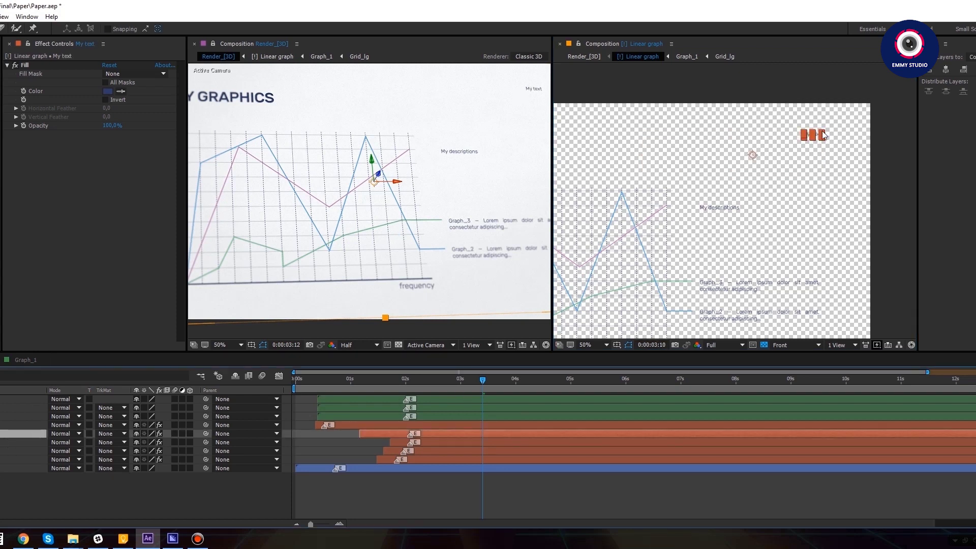
- Enlarge the "My text" paragraph to a font size of 50
left_click_drag(804, 139, 789, 154)
key("ctrl+z")
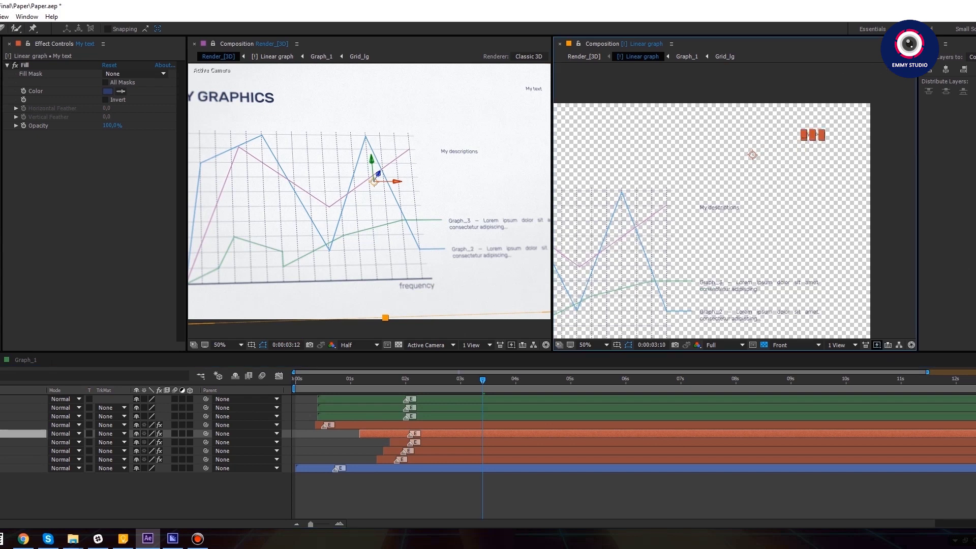
type("50")
key("Return")
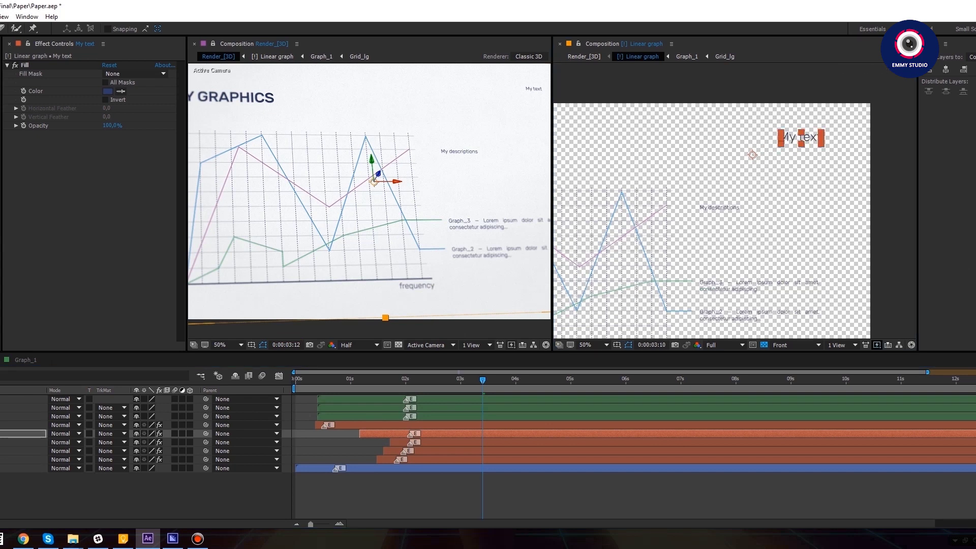
left_click(152, 488)
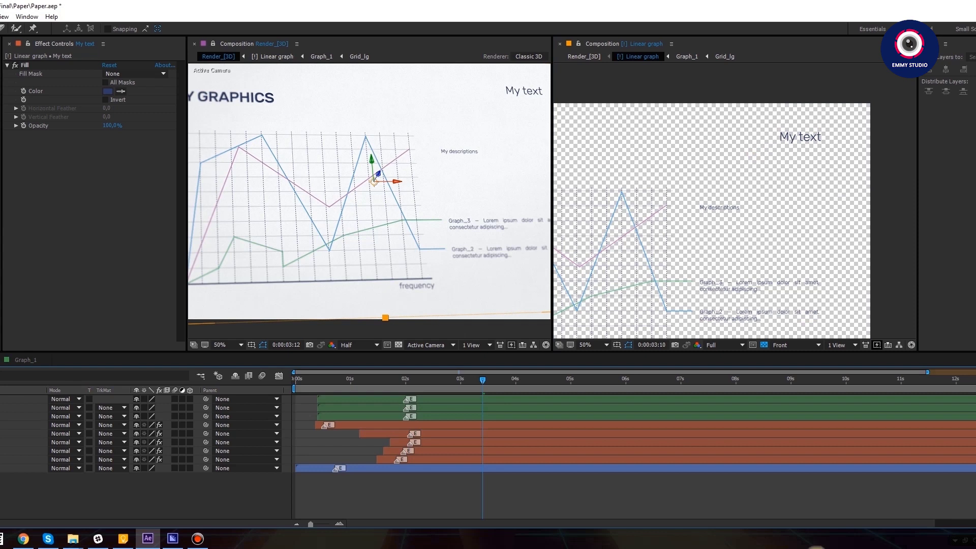
- Open the Grid_lg composition from the Linear graph composition and frame its axes and grid
scroll(385, 98, "down", 2)
left_click_drag(385, 95, 368, 120)
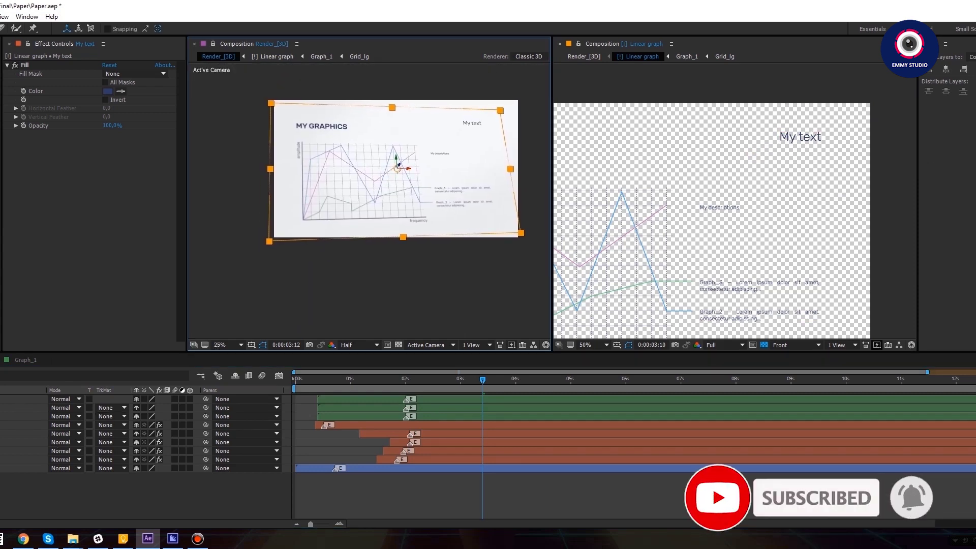
double_click(623, 206)
left_click_drag(702, 201, 707, 188)
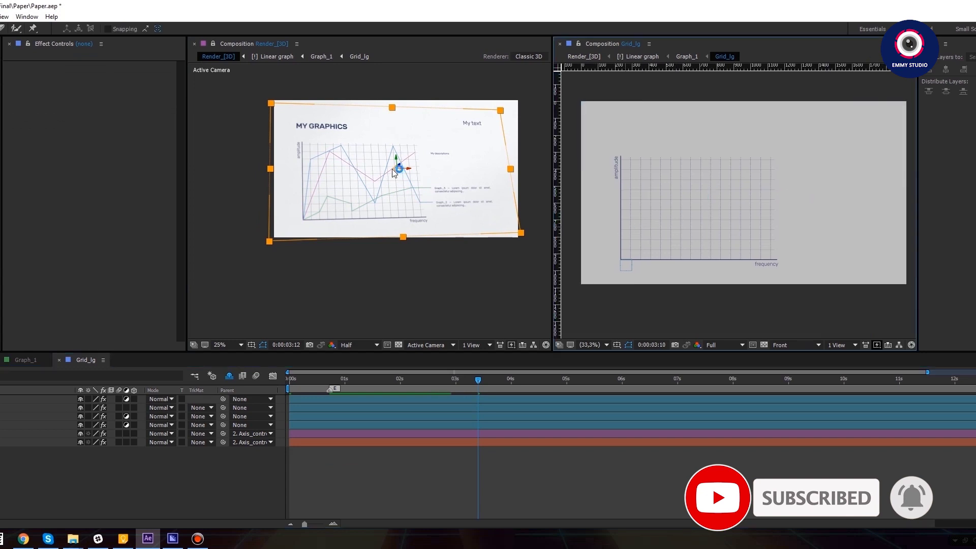
scroll(394, 173, "up", 2)
scroll(394, 167, "down", 2)
scroll(737, 203, "up", 3)
left_click_drag(766, 189, 782, 157)
scroll(762, 152, "down", 1)
left_click_drag(710, 137, 705, 150)
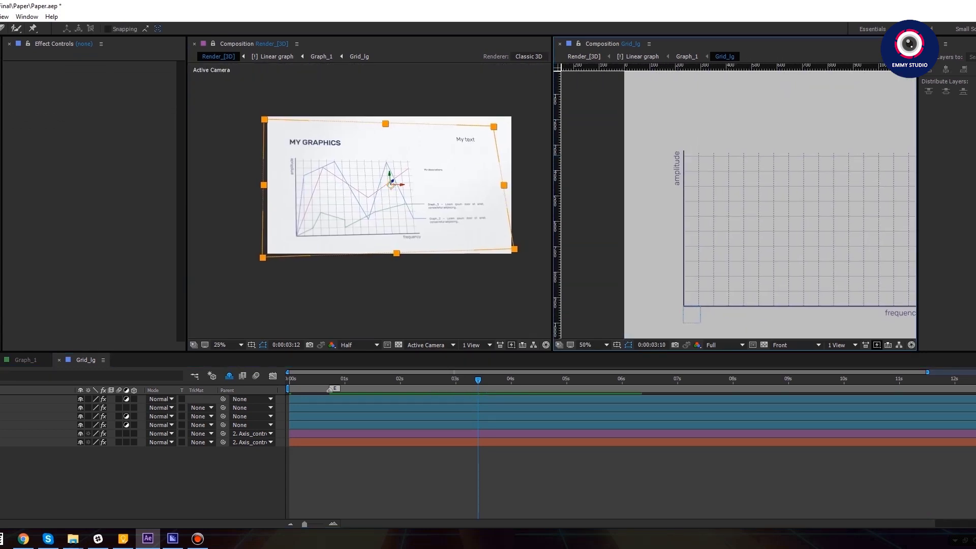
- Replace the vertical axis label "amplitude" with "years" and move it up to the end of the axis
key("ctrl+t")
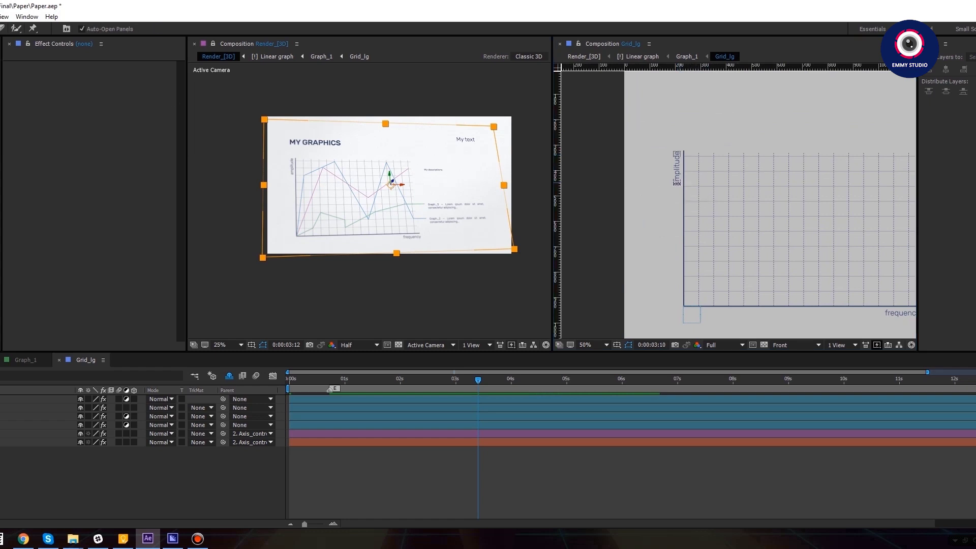
double_click(677, 184)
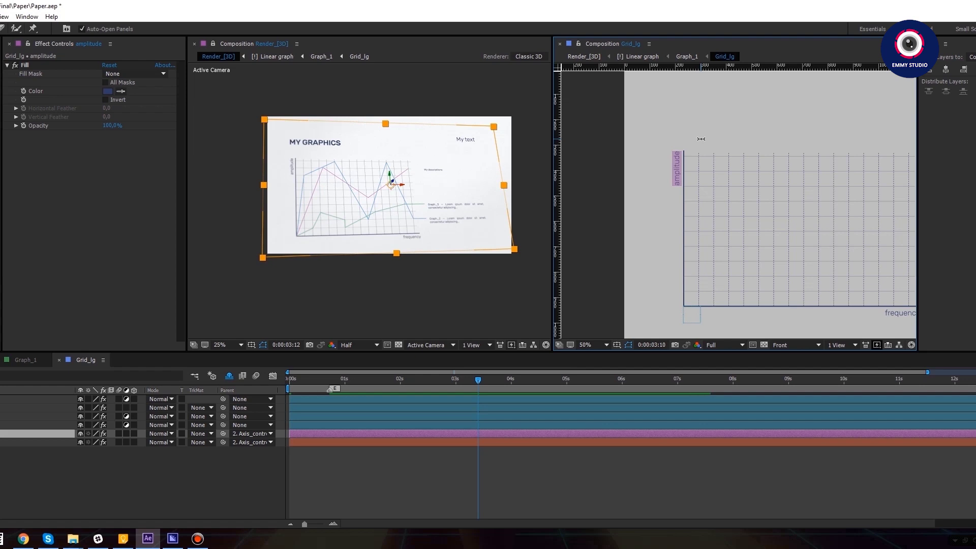
type("My")
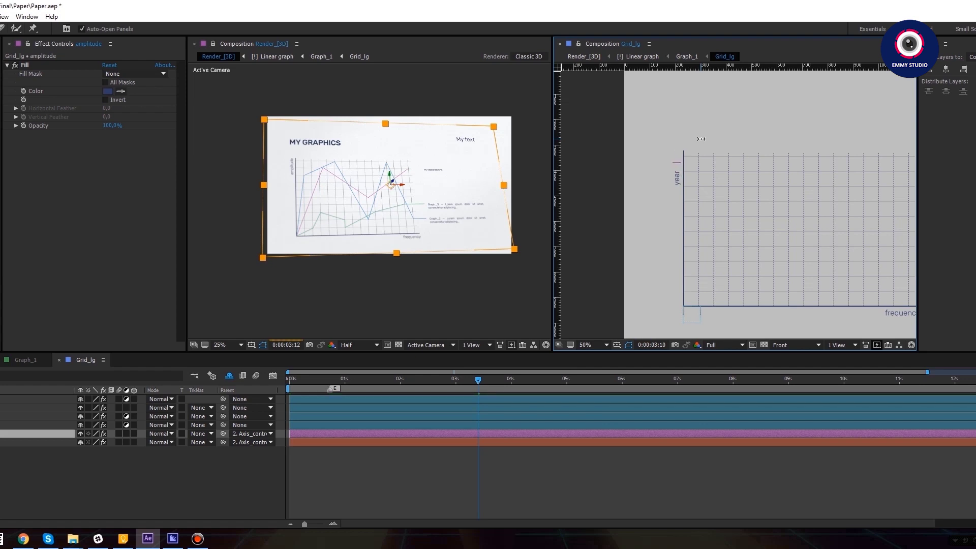
type("years")
left_click(134, 510)
left_click(2, 434)
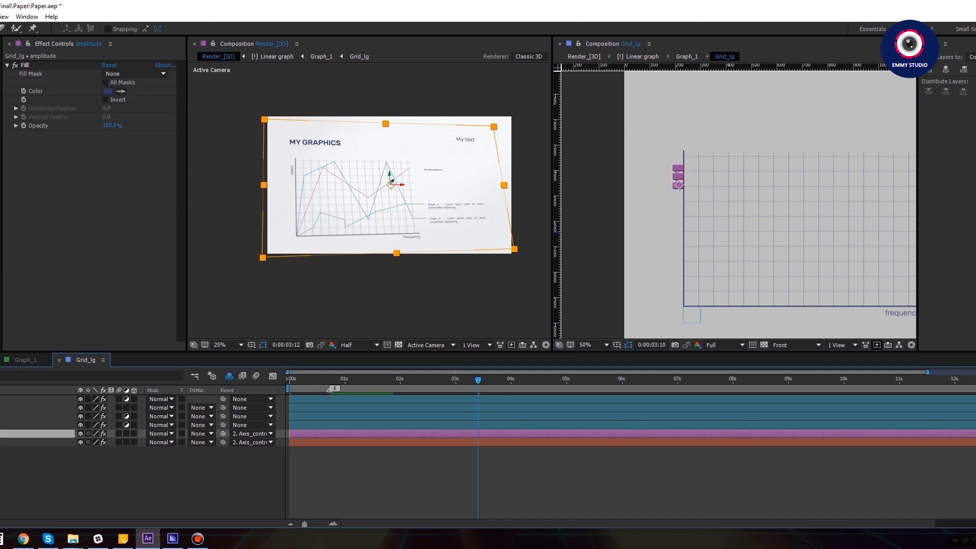
left_click_drag(678, 185, 677, 166)
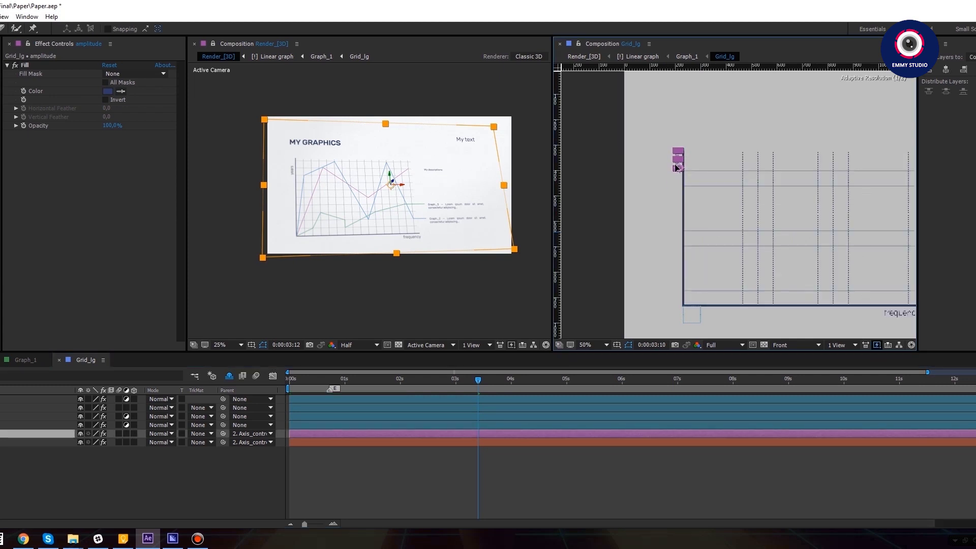
left_click(334, 455)
- Replace the horizontal axis label "frequency" with "money" and shift it right to align with the end of the axis
left_click_drag(840, 266, 732, 218)
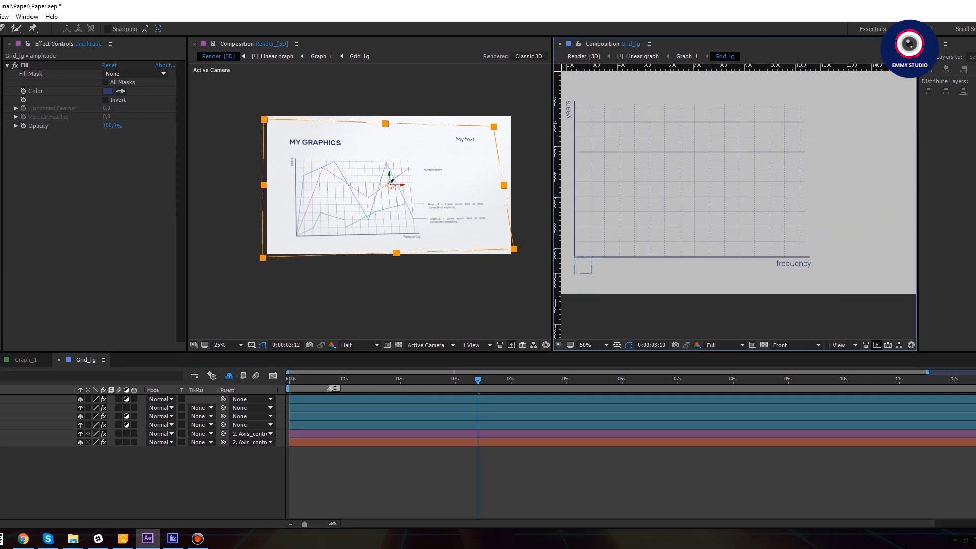
key("ctrl+t")
left_click_drag(778, 263, 839, 260)
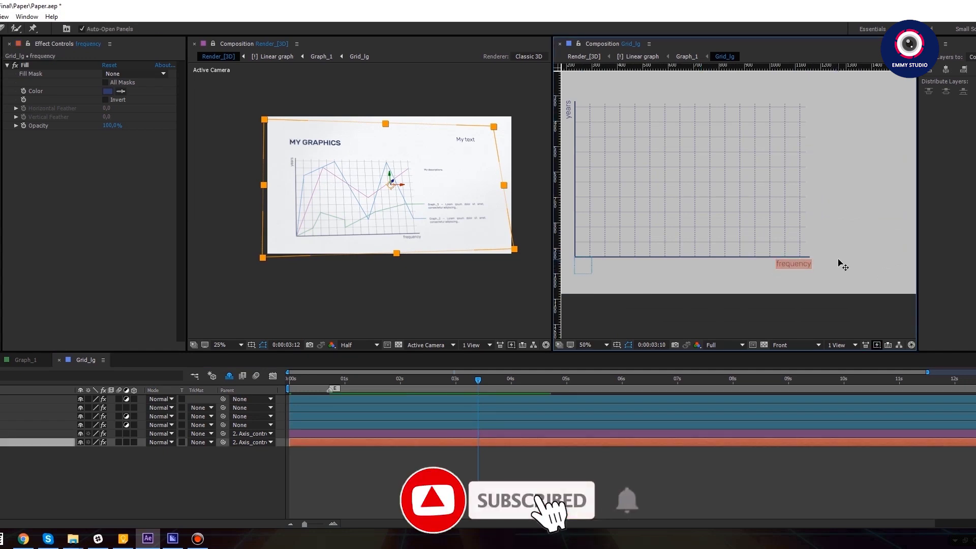
type("money")
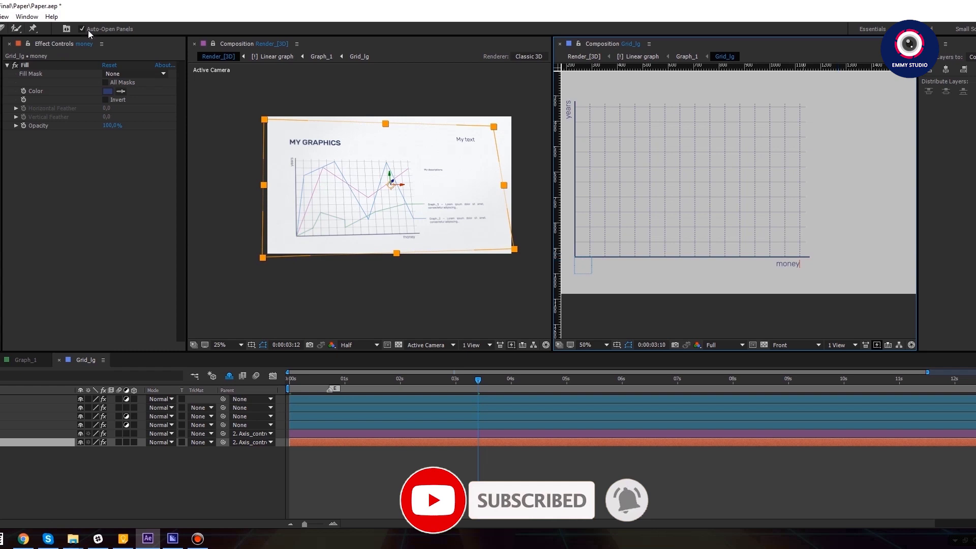
key("KP_Enter")
left_click_drag(777, 268, 785, 269)
left_click(233, 499)
- Disable the vertical grid lines with the Enable checkbox of the Vertical_grid_control layer
left_click_drag(730, 168, 747, 180)
left_click(31, 399)
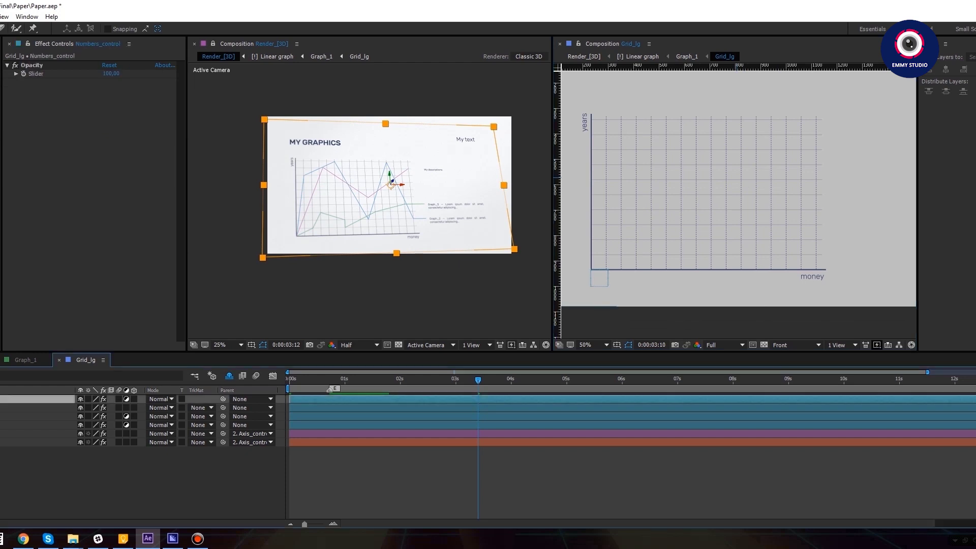
left_click(31, 417)
left_click(31, 408)
left_click(31, 416)
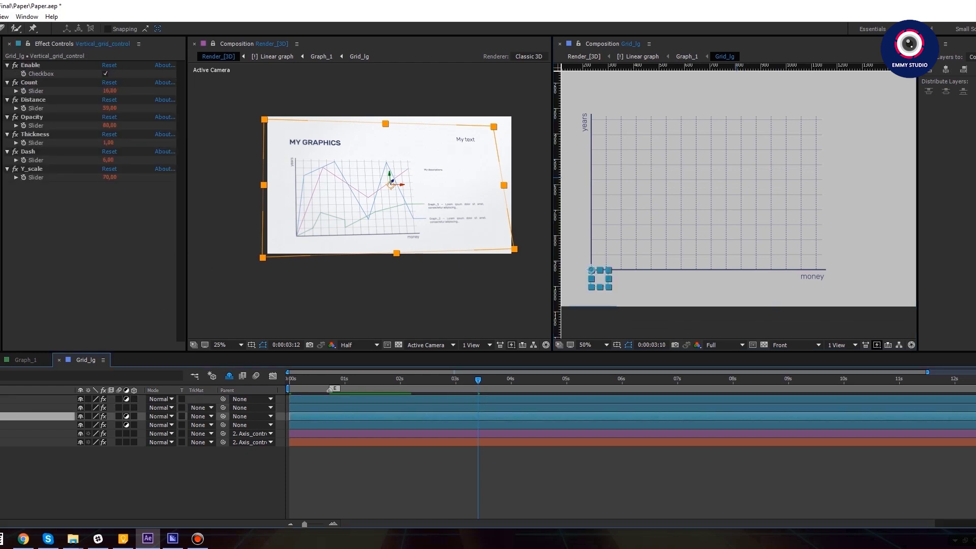
left_click(106, 74)
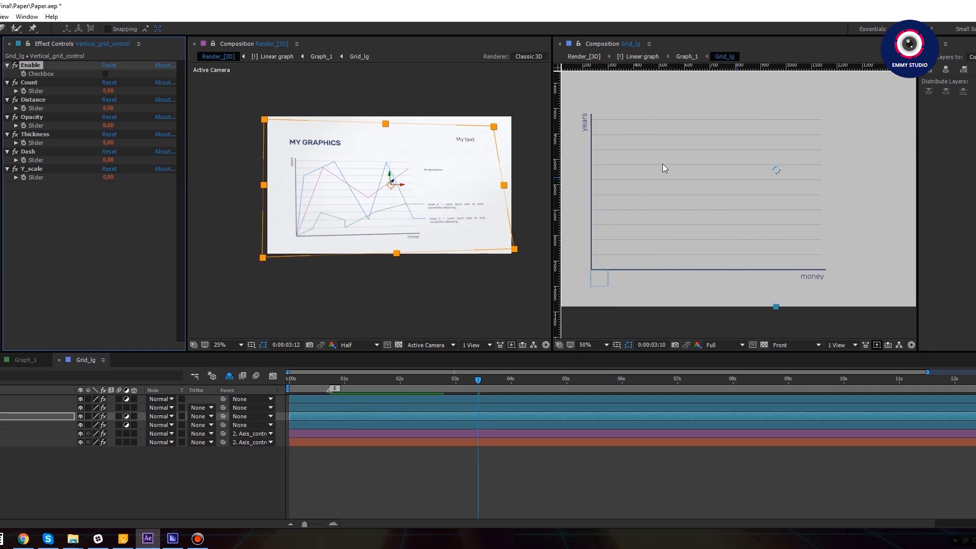
- On the Horizontal_grid_control layer, set the Count to 5 and the Distance to 148
scroll(326, 168, "up", 2)
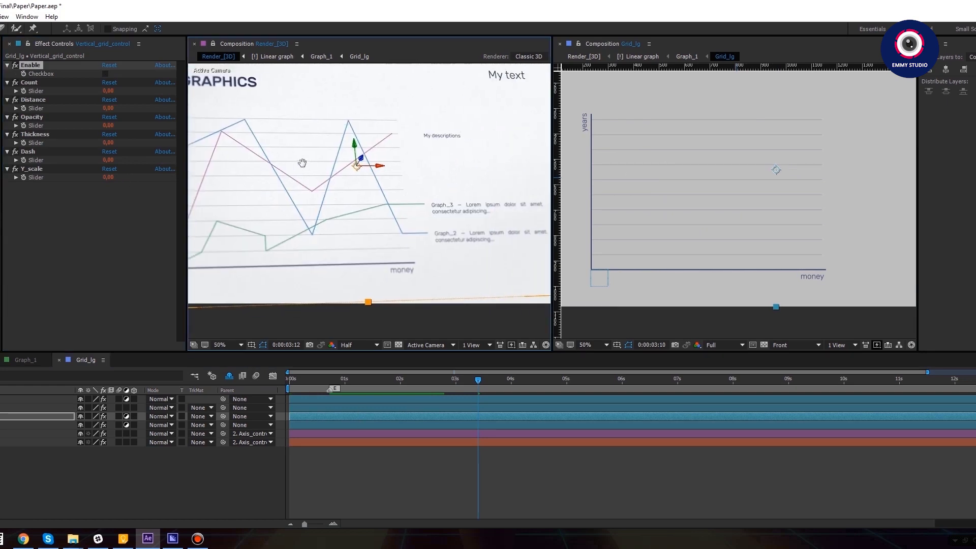
left_click(31, 407)
left_click(32, 416)
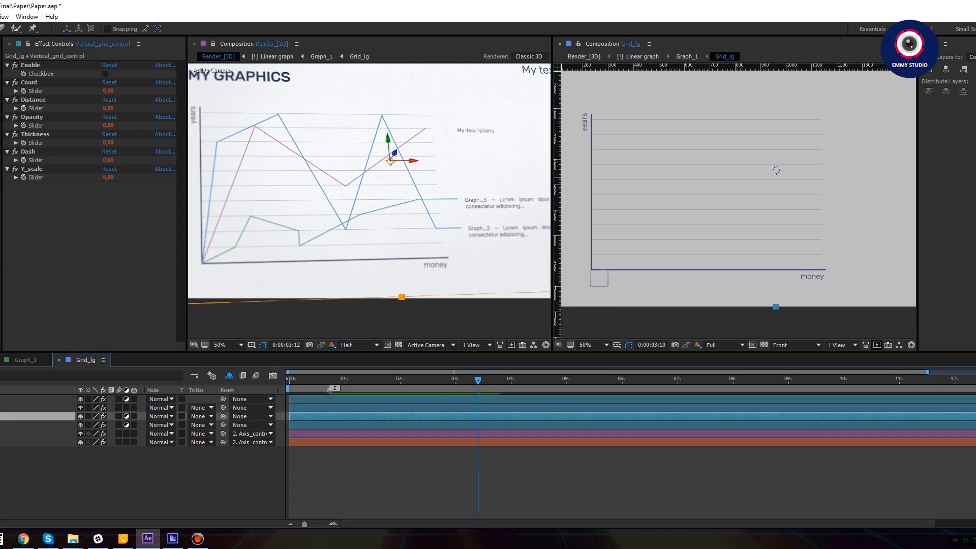
left_click(30, 425)
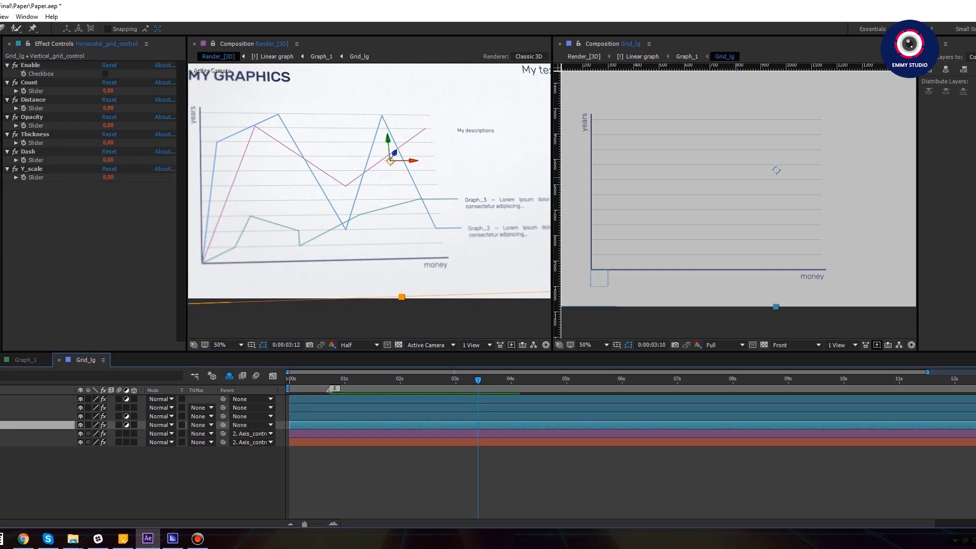
left_click(109, 91)
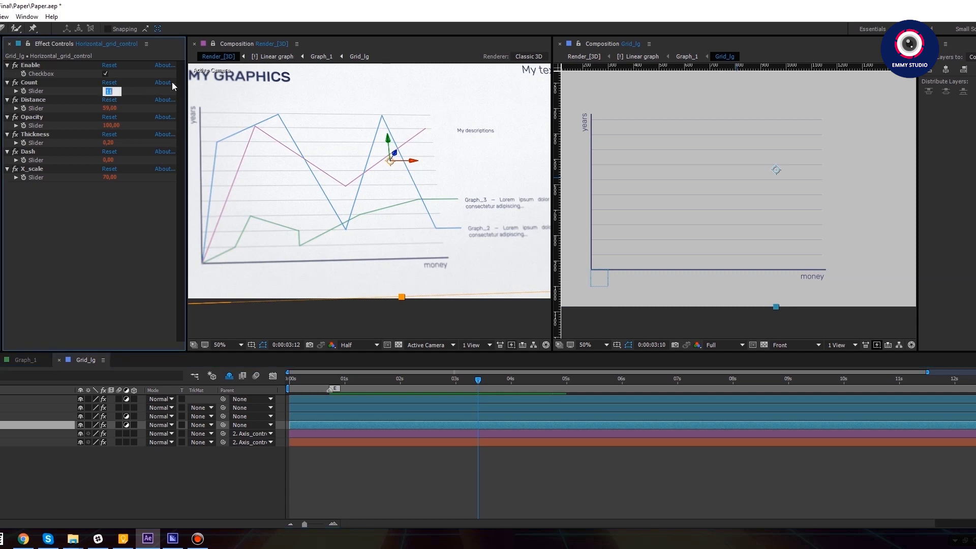
type("5")
key("Return")
left_click_drag(108, 111, 152, 109)
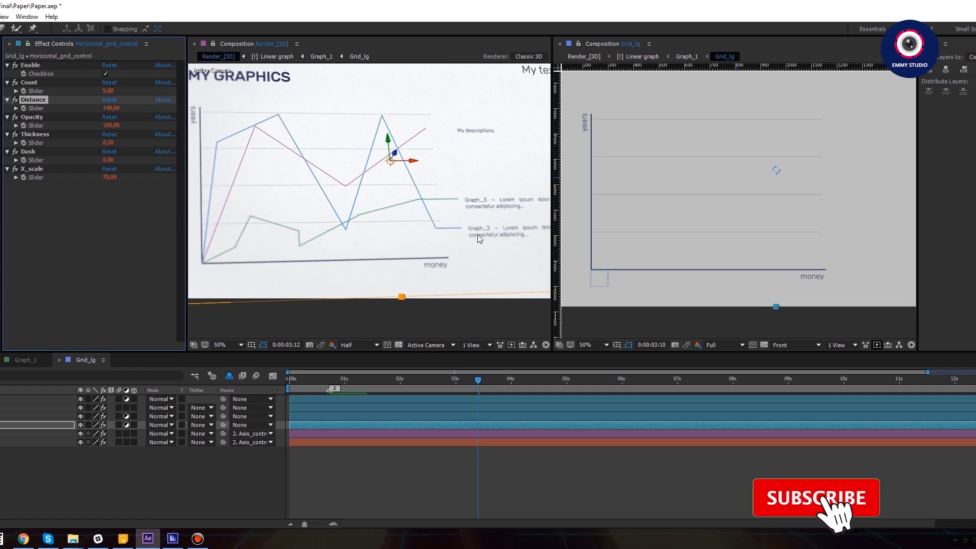
- Close the Grid_lg composition and the other open linear graph compositions to return to Render_[3D]
scroll(351, 183, "down", 2)
left_click_drag(351, 182, 368, 174)
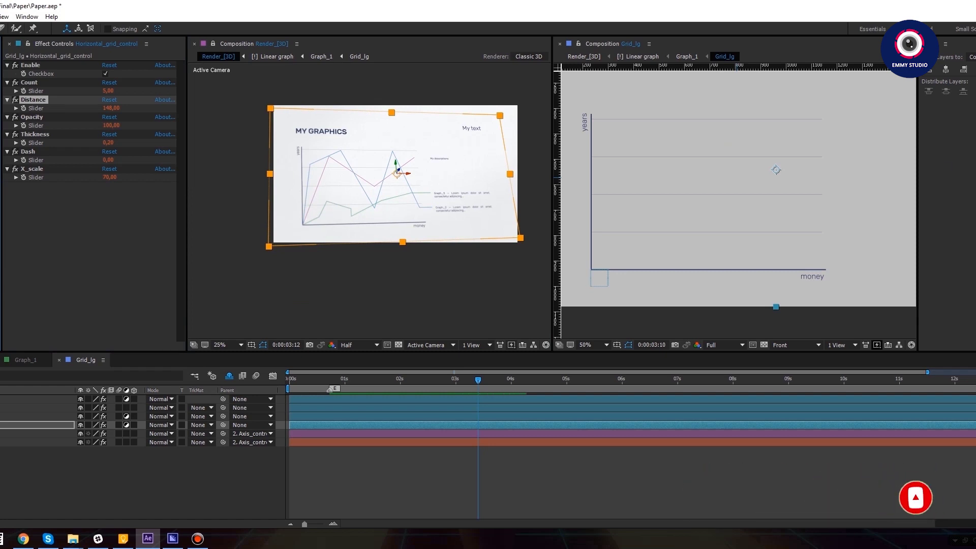
left_click(87, 363)
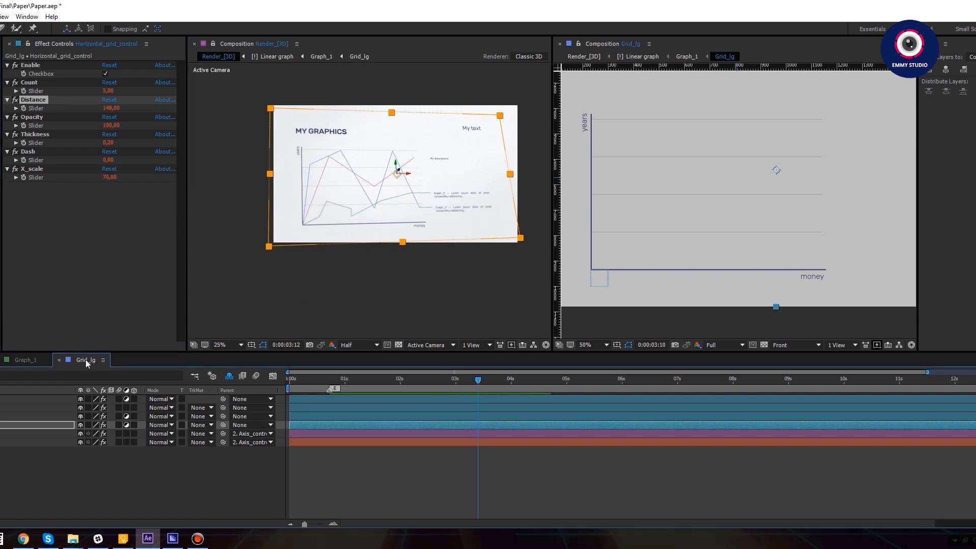
key("ctrl+w")
key("ctrl+w")
key("ctrl+w")
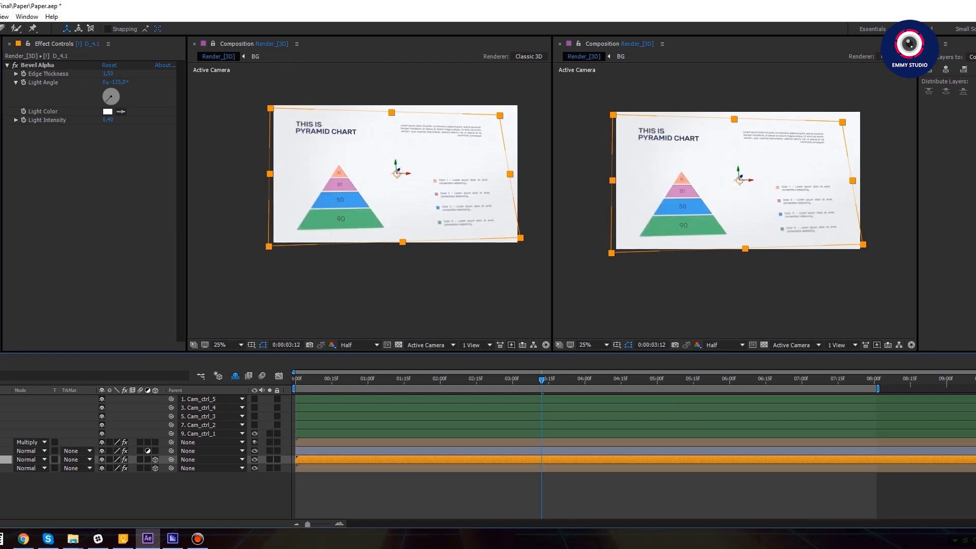
- Open the D_4.1 pyramid chart composition and delete the word "CHART" from the title's second line
double_click(666, 204)
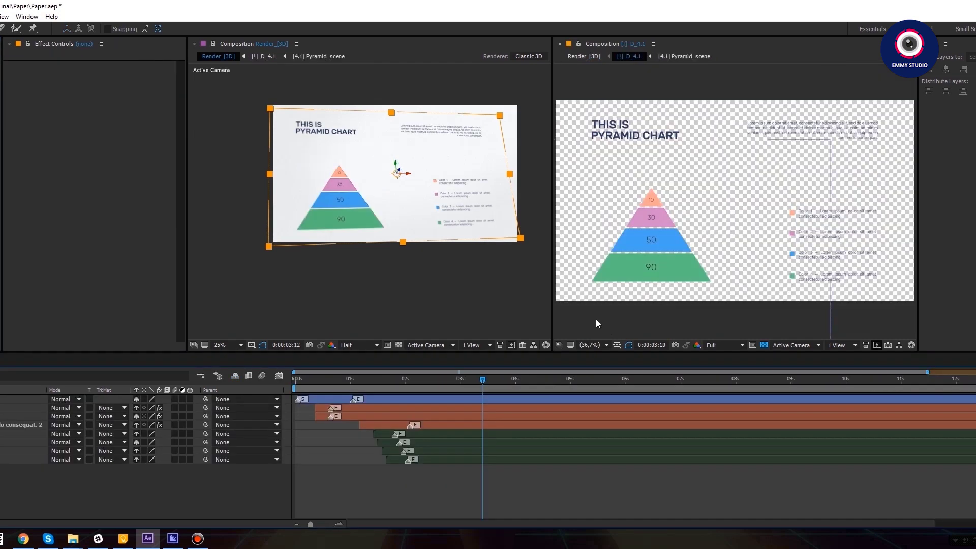
left_click_drag(637, 212, 620, 219)
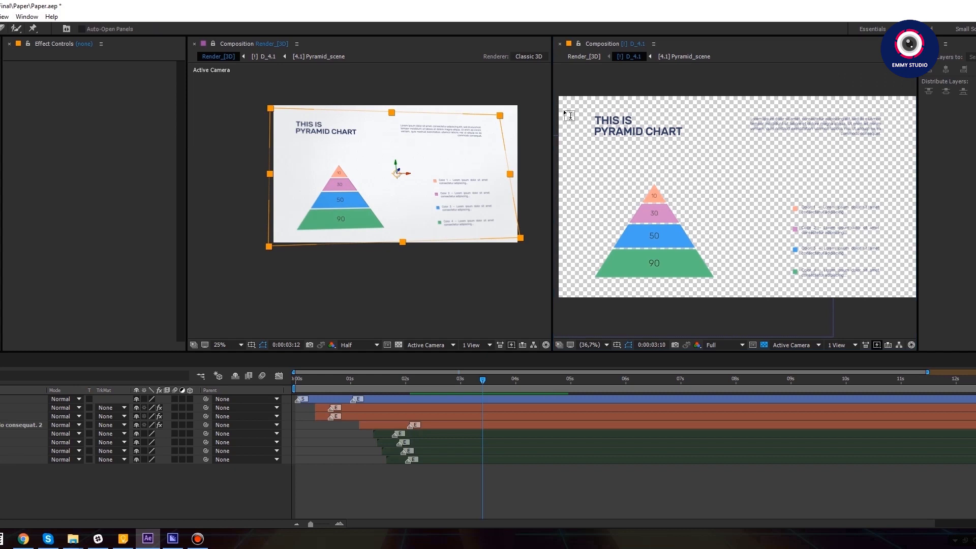
left_click(637, 132)
double_click(663, 131)
key("BackSpace")
left_click(176, 502)
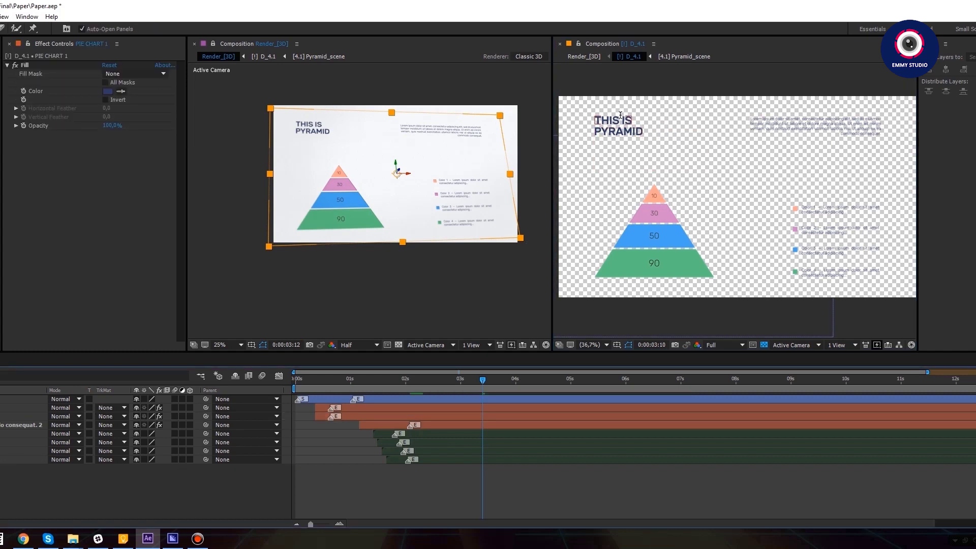
- Replace the title's first line "THIS IS" with "MY"
left_click(601, 119)
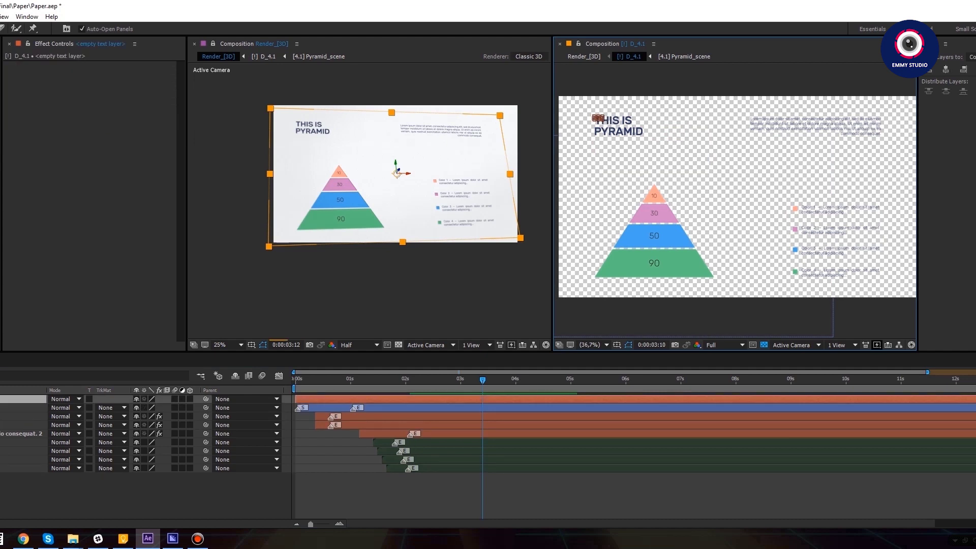
left_click(667, 124)
left_click(627, 117)
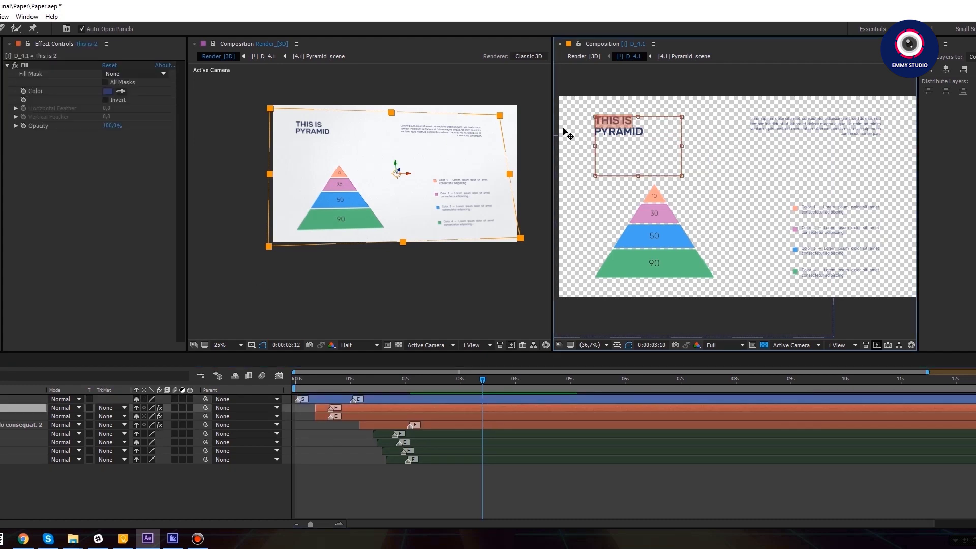
left_click(224, 481)
- Open the [4.1] Pyramid_scene composition and display the effect settings of the Pyramid_control layer
left_click_drag(720, 219, 717, 182)
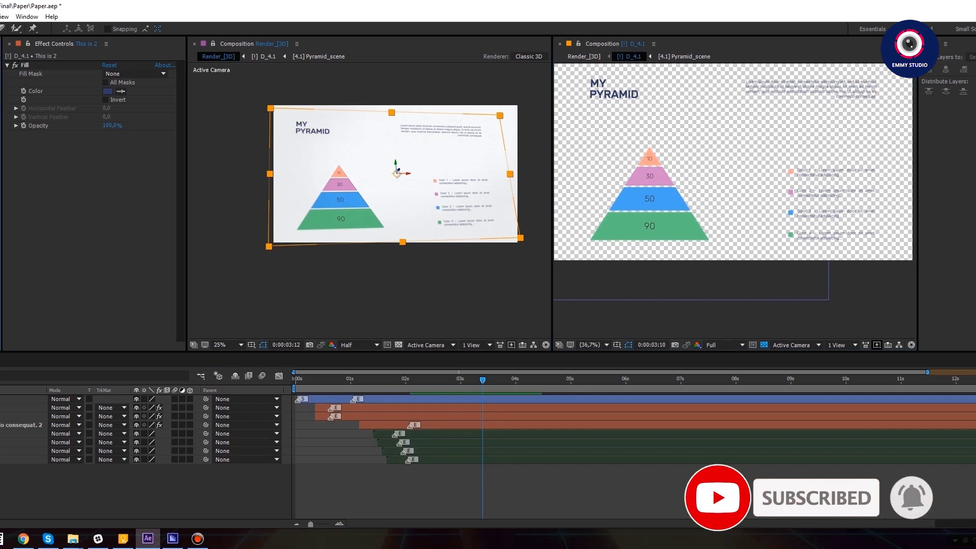
left_click_drag(814, 163, 790, 172)
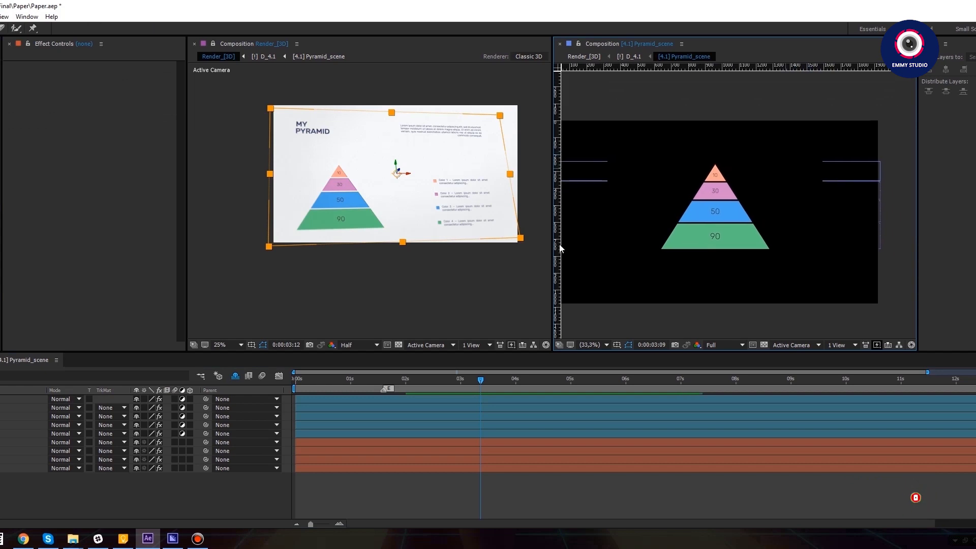
left_click(15, 399)
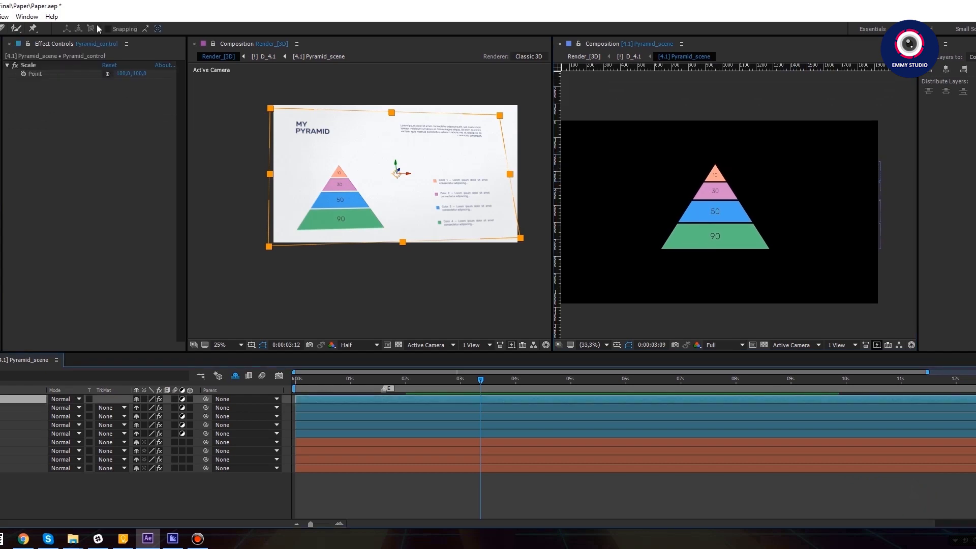